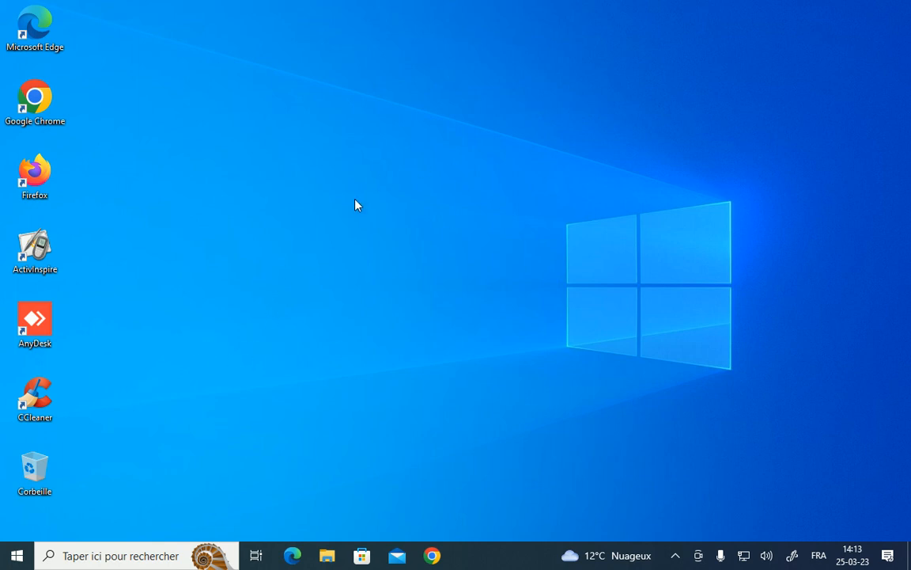
- Open the Themes page in the desktop's personalization settings
{"action": "right_click", "coordinate": [378, 245]}
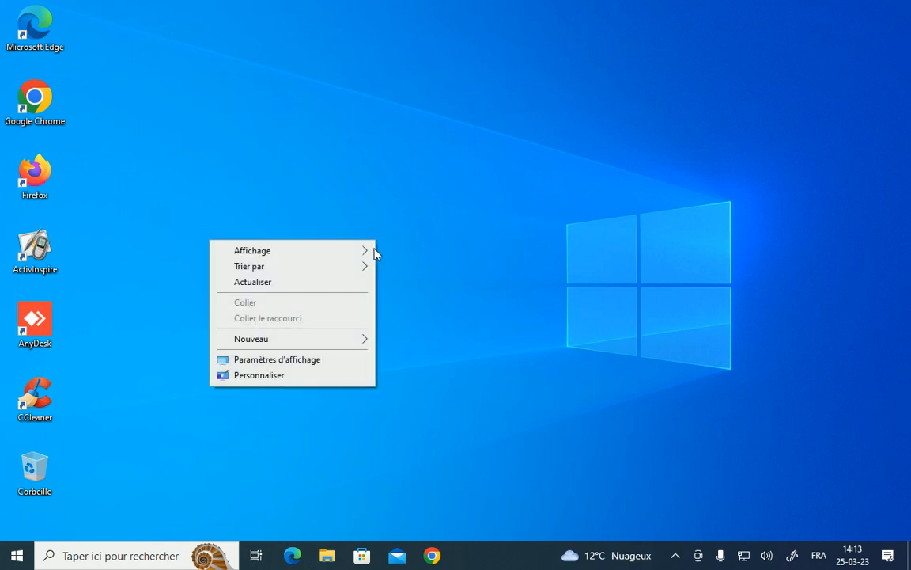
{"action": "left_click", "coordinate": [256, 376]}
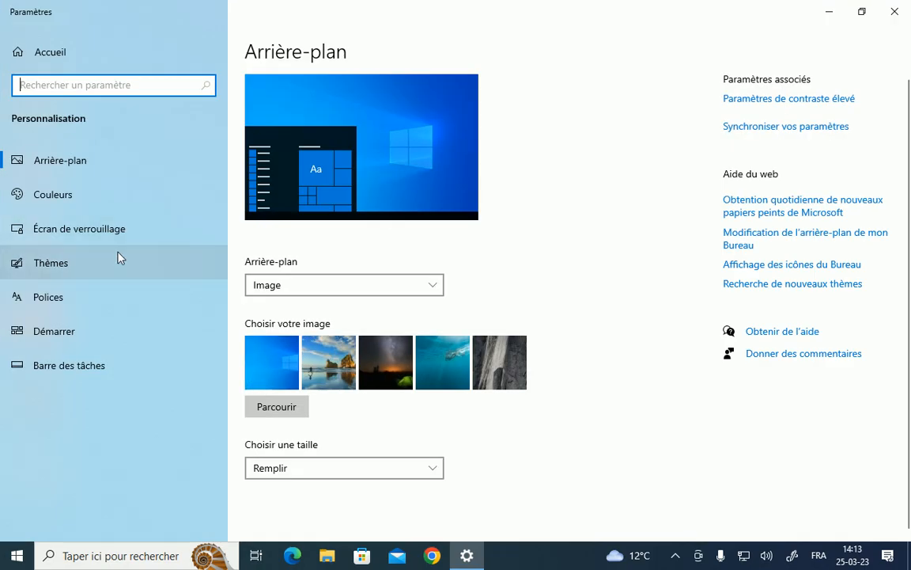
{"action": "left_click", "coordinate": [46, 271]}
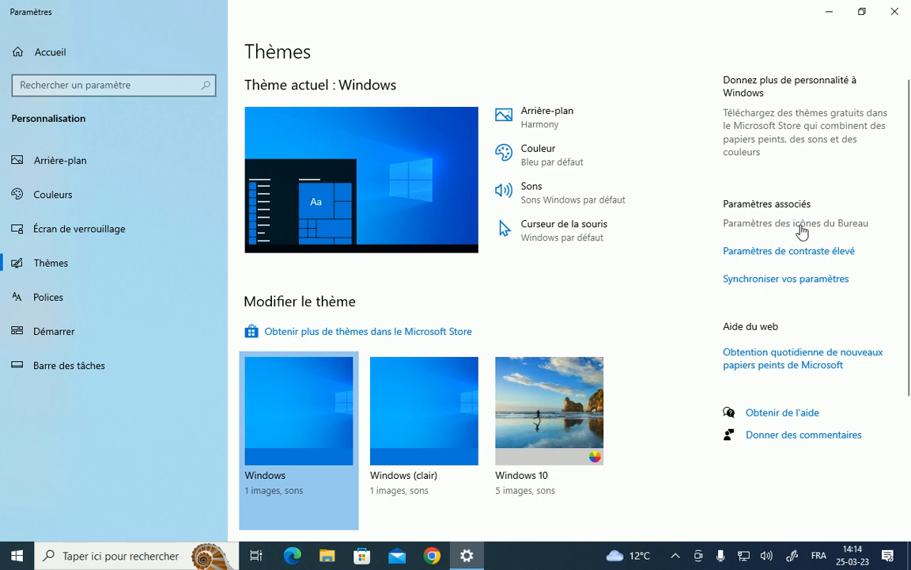
- Locate the desktop icon settings link under Paramètres associés with the Themes window reduced, and maximize the window again
{"action": "left_click", "coordinate": [861, 12]}
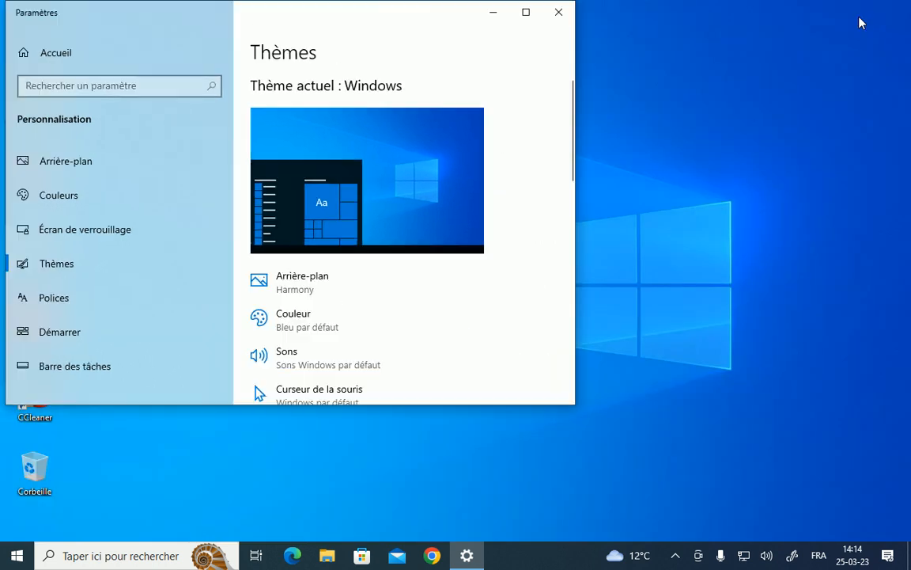
{"action": "left_click_drag", "start_coordinate": [468, 405], "coordinate": [450, 507]}
{"action": "scroll", "coordinate": [427, 396], "scroll_direction": "down", "scroll_amount": 3}
{"action": "scroll", "coordinate": [420, 362], "scroll_direction": "down", "scroll_amount": 5}
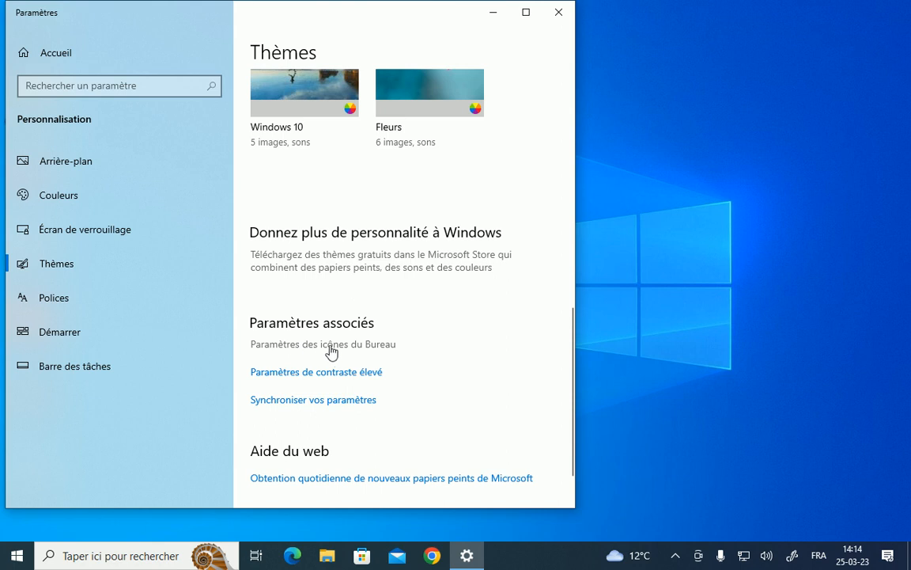
{"action": "left_click", "coordinate": [525, 12]}
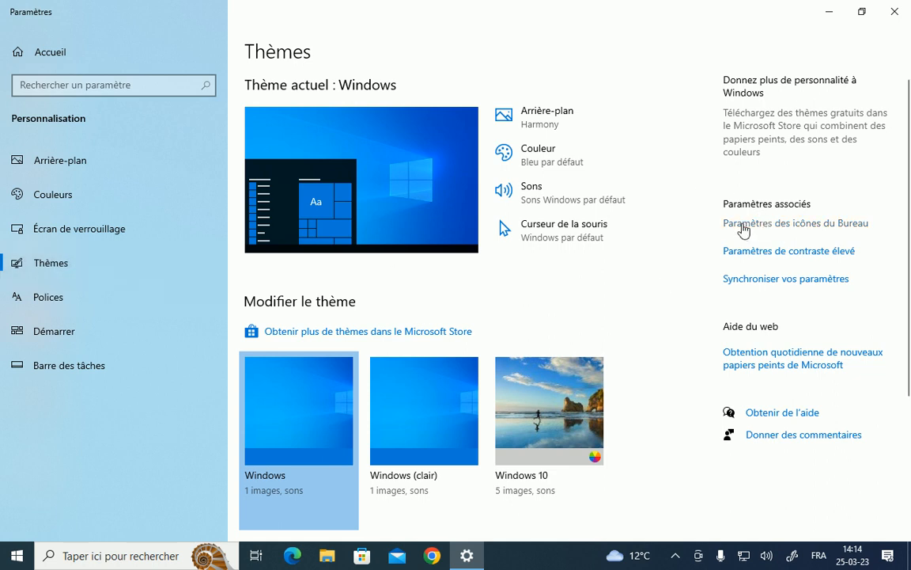
- Enable the Ordinateur, Fichiers de l'utilisateur and Réseau desktop icons, apply the change and close the settings
{"action": "left_click", "coordinate": [754, 227]}
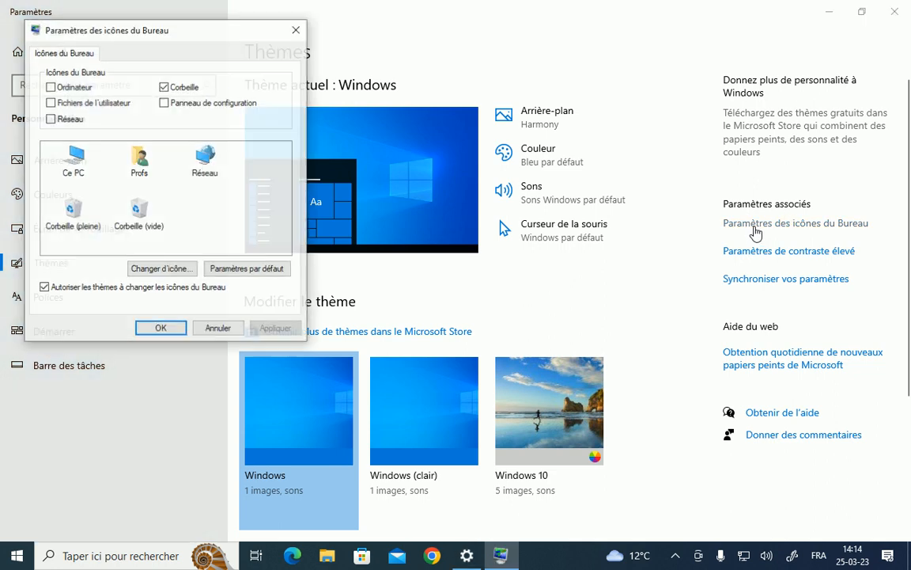
{"action": "left_click_drag", "start_coordinate": [171, 30], "coordinate": [448, 99]}
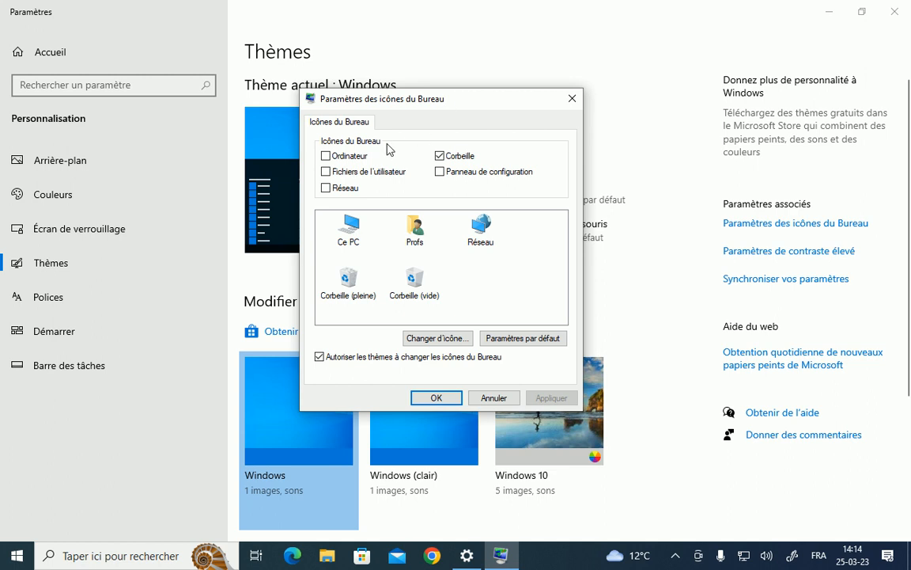
{"action": "left_click", "coordinate": [326, 157]}
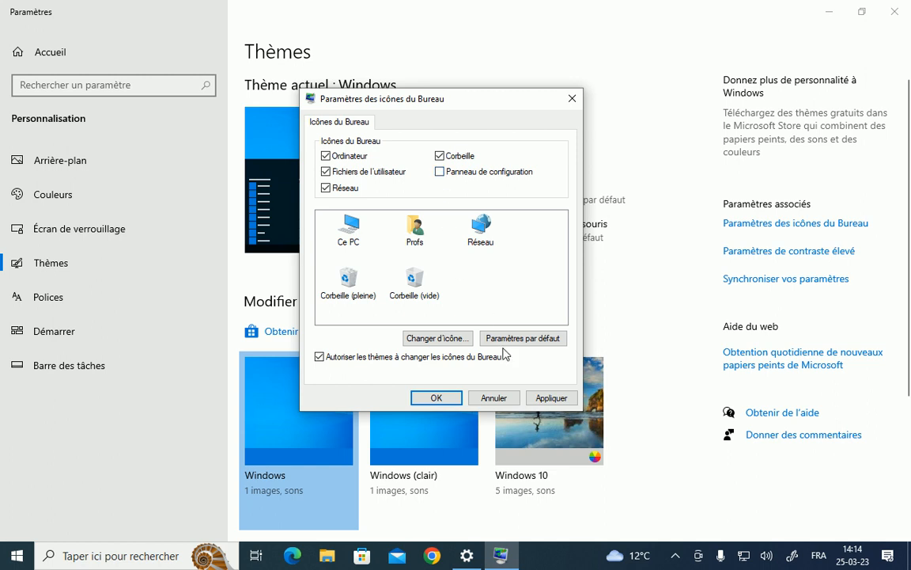
{"action": "left_click", "coordinate": [449, 398]}
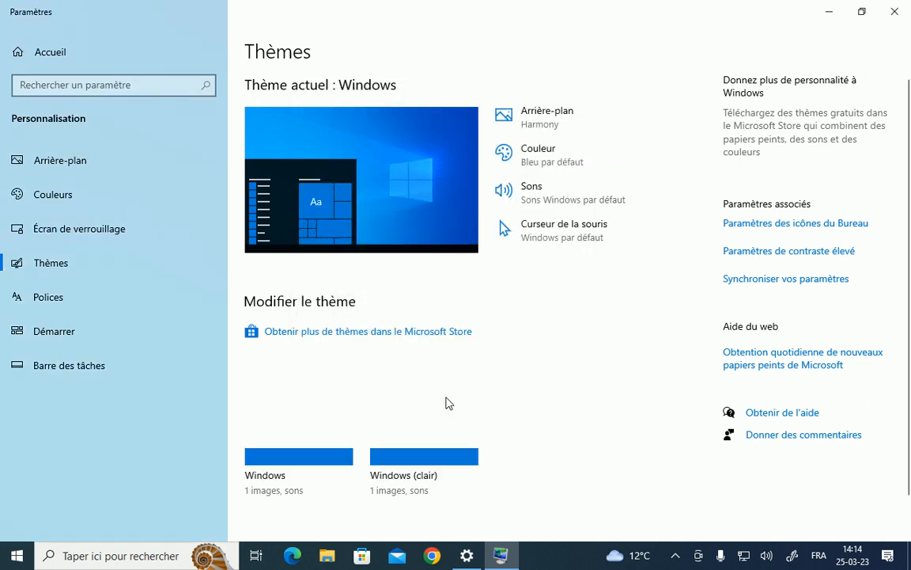
{"action": "left_click", "coordinate": [894, 11]}
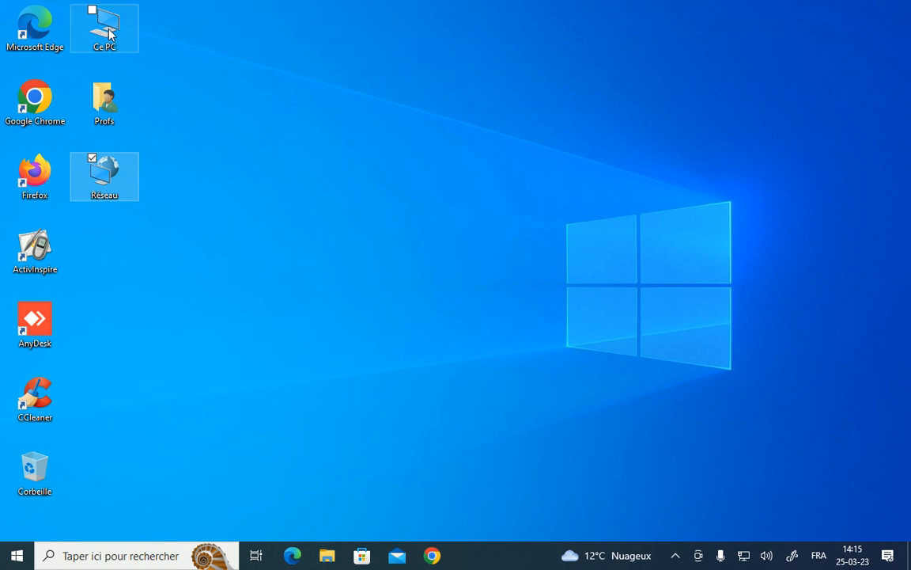
- Move Ce PC, Profs and Réseau into open desktop space, and shift Microsoft Edge, Google Chrome and Firefox together lower down
{"action": "left_click_drag", "start_coordinate": [102, 27], "coordinate": [243, 32]}
{"action": "left_click_drag", "start_coordinate": [115, 117], "coordinate": [255, 119]}
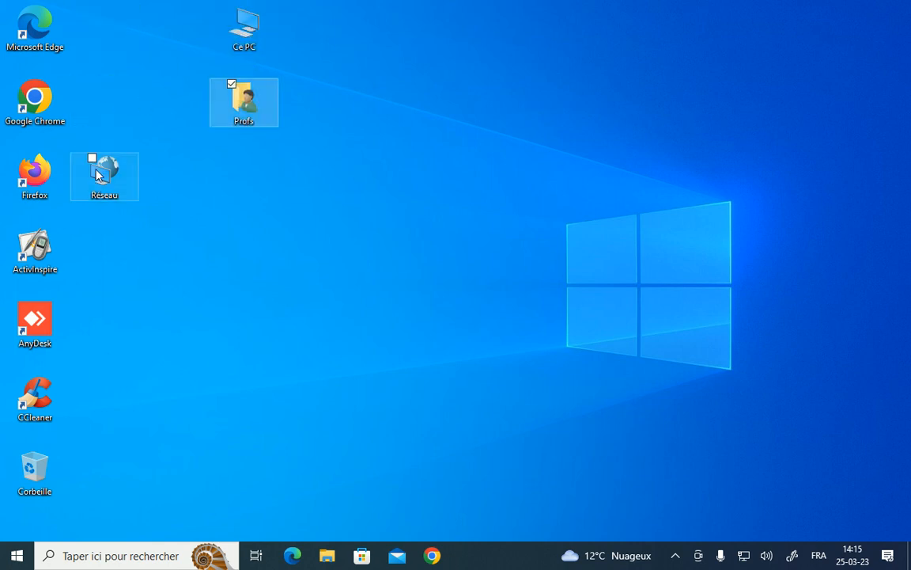
{"action": "left_click_drag", "start_coordinate": [104, 174], "coordinate": [384, 250]}
{"action": "left_click_drag", "start_coordinate": [131, 6], "coordinate": [176, 475]}
{"action": "left_click", "coordinate": [354, 399]}
- Place Ce PC in the desktop's upper-left corner, with Profs beside it and Réseau directly below it
{"action": "left_click_drag", "start_coordinate": [242, 27], "coordinate": [38, 48]}
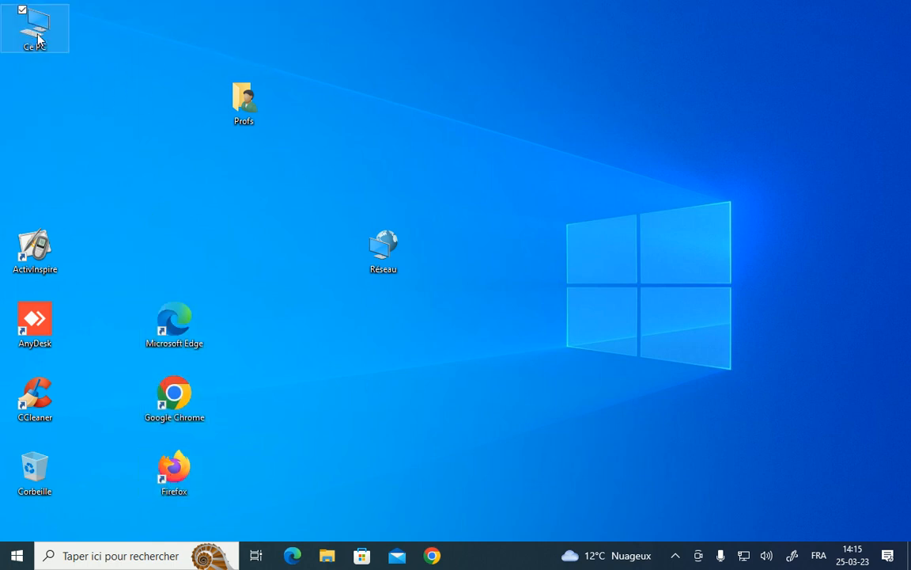
{"action": "left_click_drag", "start_coordinate": [230, 91], "coordinate": [94, 49]}
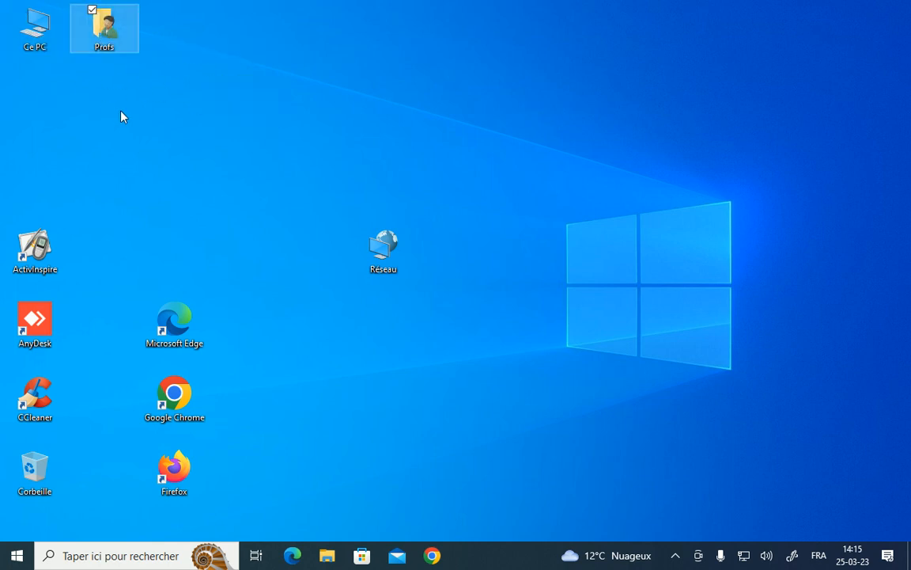
{"action": "left_click_drag", "start_coordinate": [355, 241], "coordinate": [39, 96]}
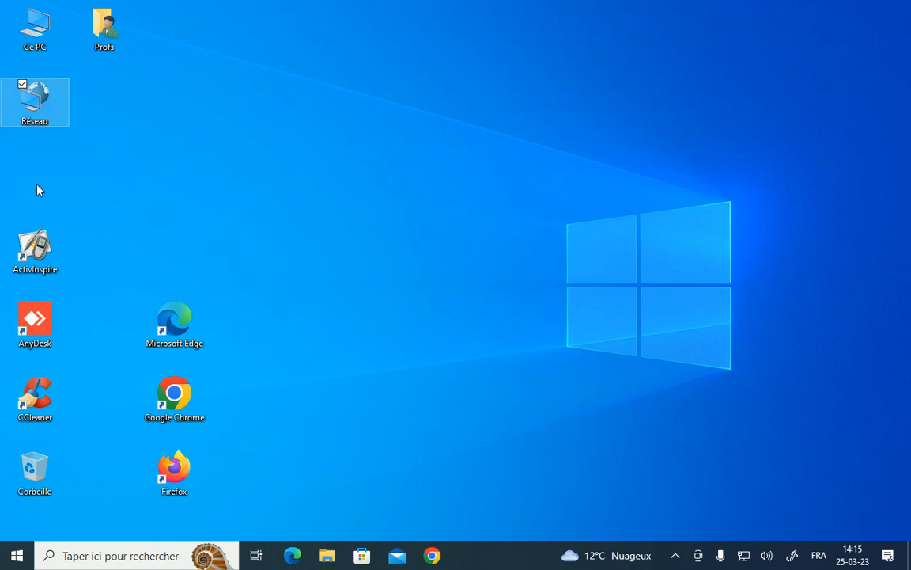
- Move ActivInspire, AnyDesk and CCleaner aside as a group and stack Microsoft Edge, Google Chrome and Firefox beneath Réseau
{"action": "left_click_drag", "start_coordinate": [86, 209], "coordinate": [342, 455]}
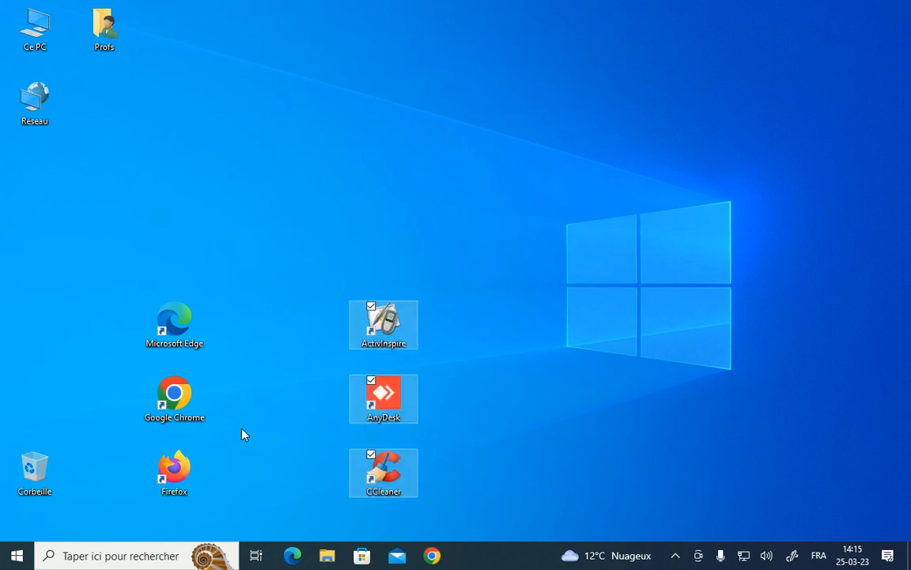
{"action": "left_click_drag", "start_coordinate": [178, 318], "coordinate": [38, 162]}
{"action": "left_click_drag", "start_coordinate": [148, 399], "coordinate": [24, 251]}
{"action": "left_click_drag", "start_coordinate": [167, 465], "coordinate": [30, 316]}
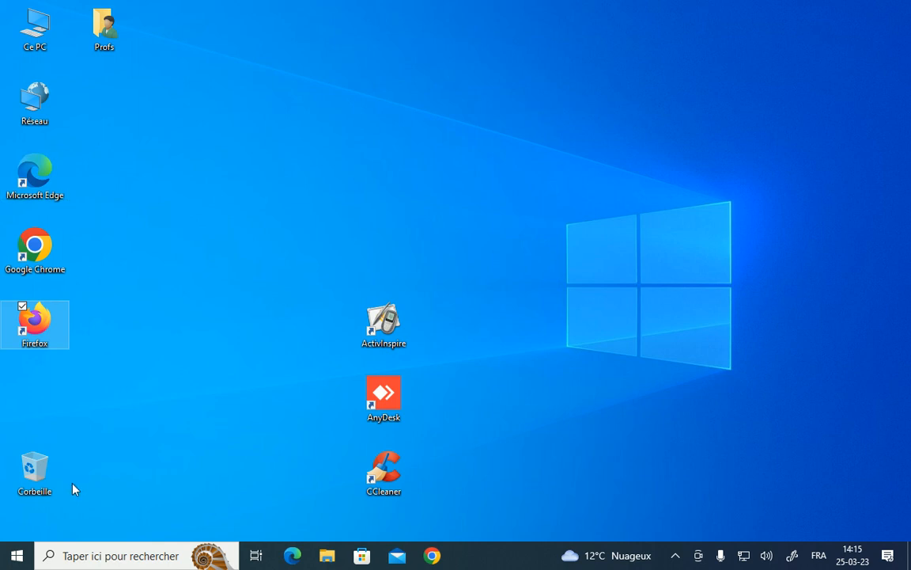
- Put Corbeille in the desktop's lower-right corner with CCleaner above it, and line up ActivInspire and AnyDesk below Firefox
{"action": "left_click_drag", "start_coordinate": [34, 474], "coordinate": [880, 510]}
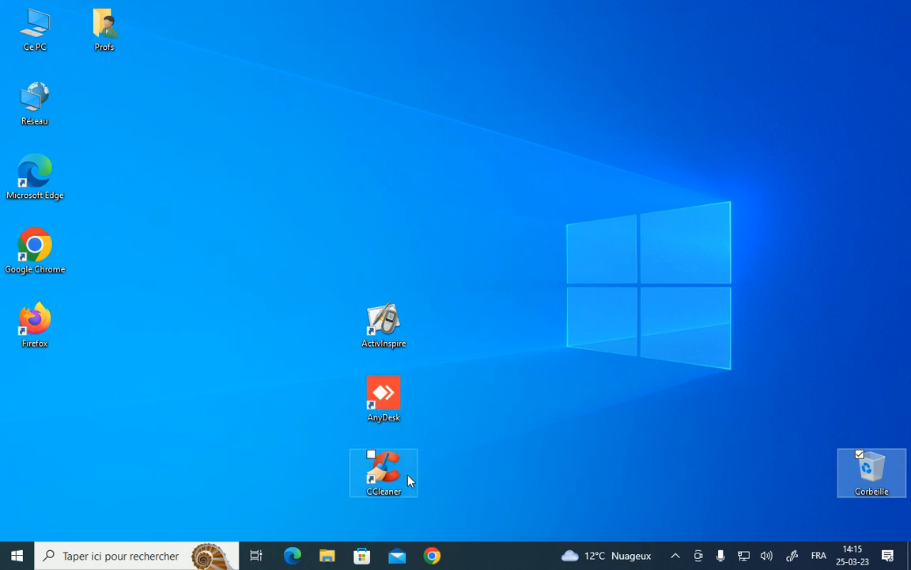
{"action": "left_click_drag", "start_coordinate": [385, 321], "coordinate": [23, 386]}
{"action": "left_click_drag", "start_coordinate": [383, 397], "coordinate": [20, 473]}
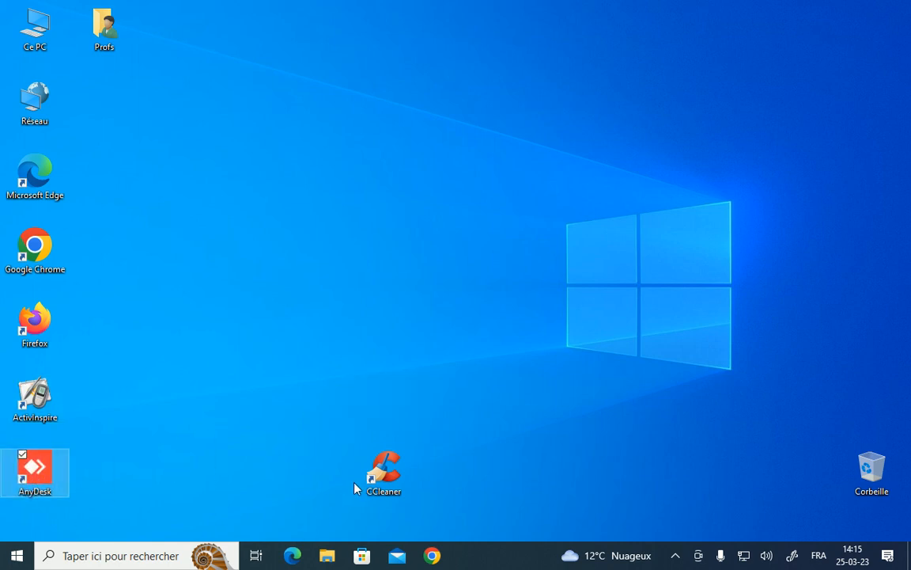
{"action": "left_click", "coordinate": [395, 480]}
{"action": "left_click_drag", "start_coordinate": [393, 481], "coordinate": [886, 426]}
{"action": "left_click", "coordinate": [684, 360]}
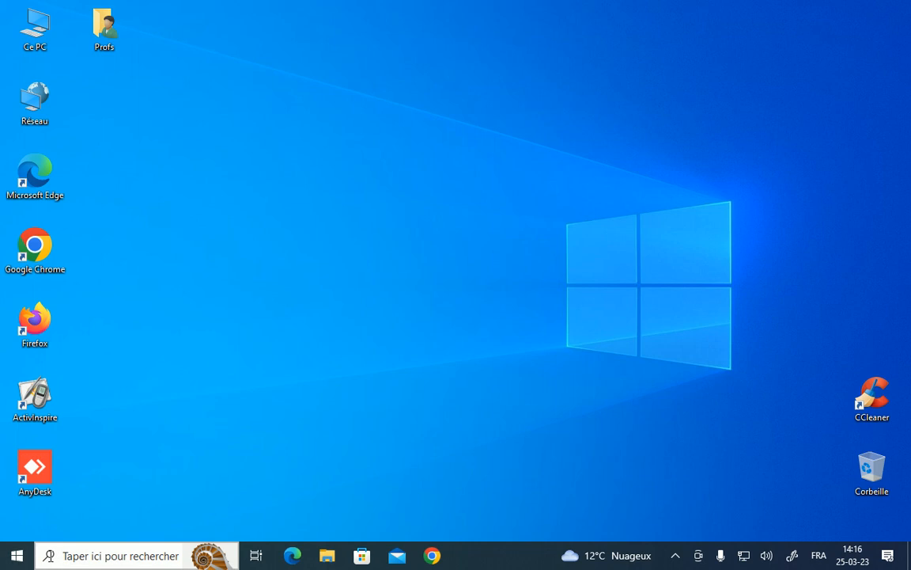
- Search for Word, locate Word 2013 in the Microsoft Office 2013 program folder and pin it to the Start menu
{"action": "left_click", "coordinate": [50, 556]}
{"action": "type", "text": "word"}
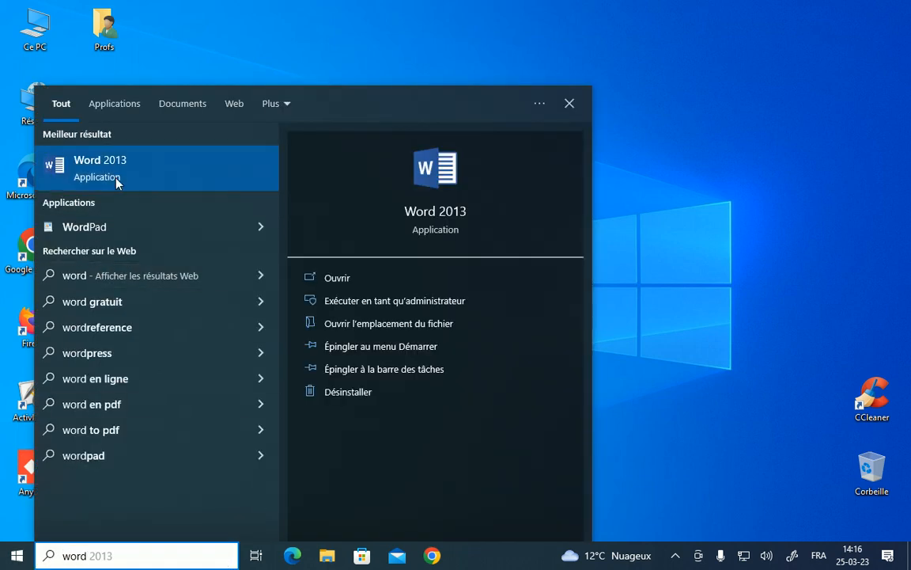
{"action": "left_click", "coordinate": [16, 560]}
{"action": "scroll", "coordinate": [90, 193], "scroll_direction": "down", "scroll_amount": 5}
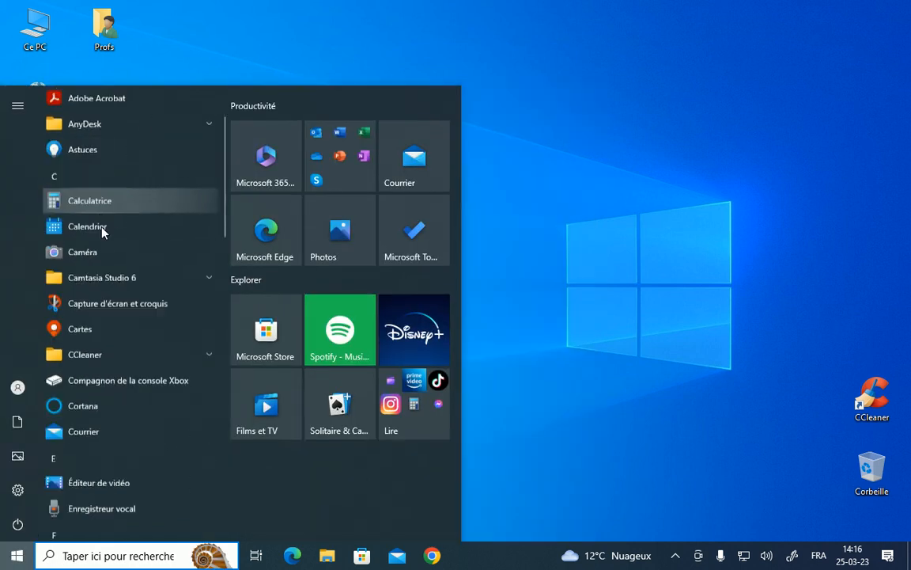
{"action": "scroll", "coordinate": [169, 376], "scroll_direction": "down", "scroll_amount": 4}
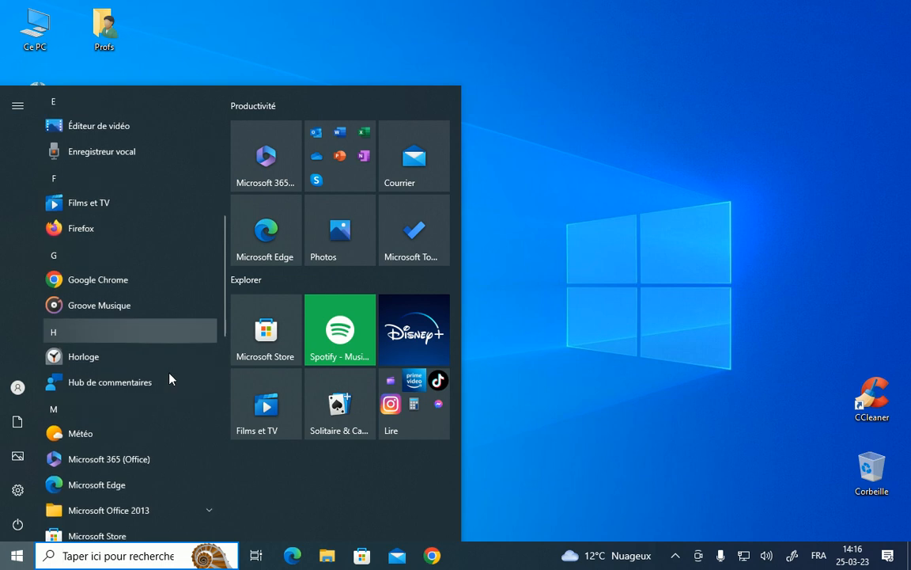
{"action": "scroll", "coordinate": [169, 382], "scroll_direction": "down", "scroll_amount": 2}
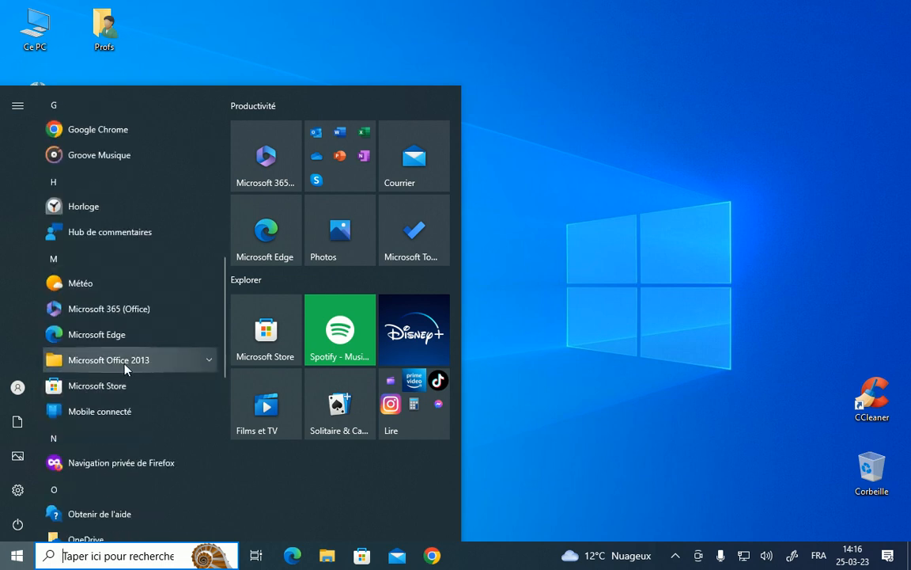
{"action": "left_click", "coordinate": [206, 360]}
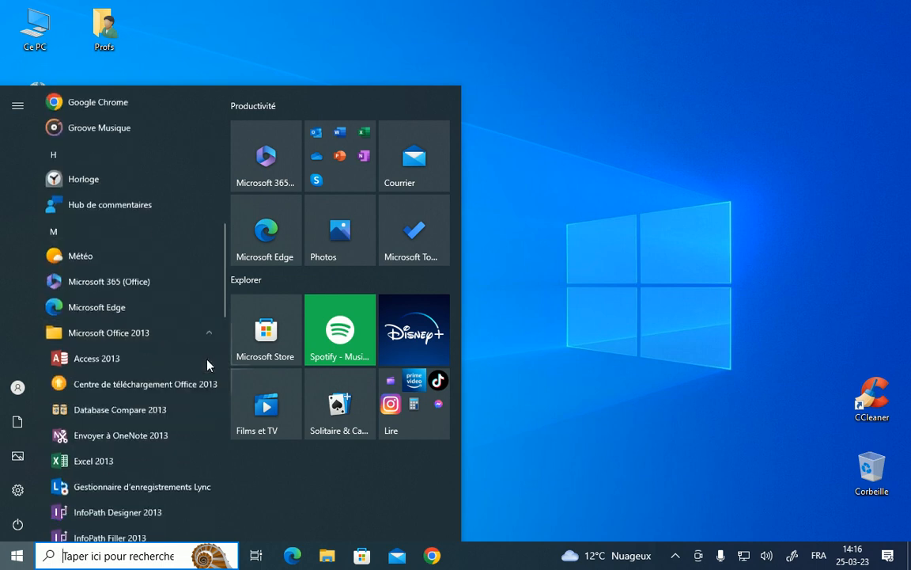
{"action": "scroll", "coordinate": [206, 364], "scroll_direction": "down", "scroll_amount": 5}
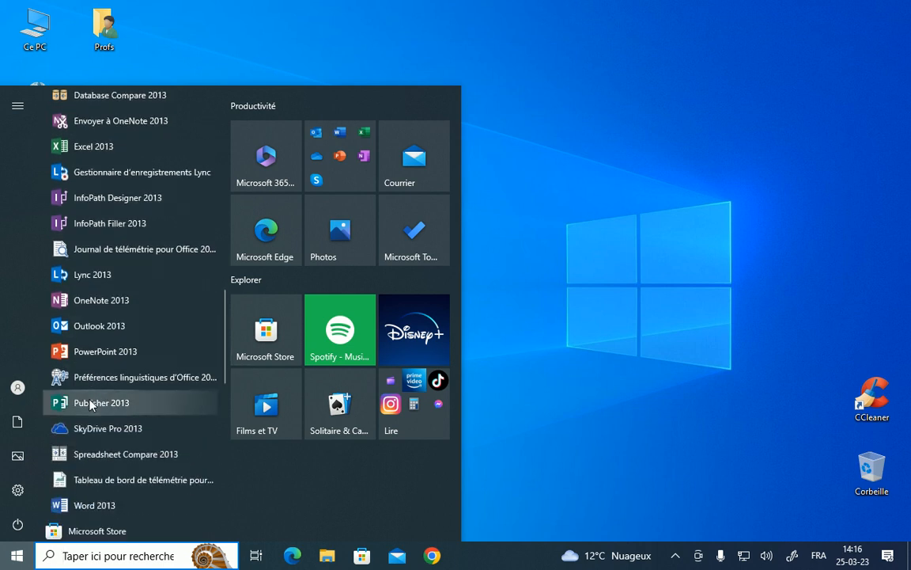
{"action": "scroll", "coordinate": [94, 393], "scroll_direction": "down", "scroll_amount": 3}
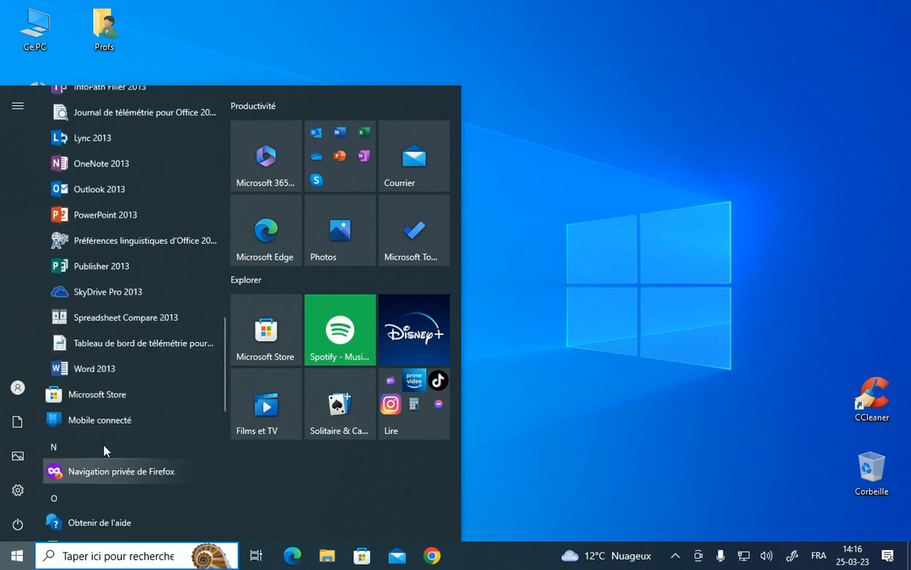
{"action": "right_click", "coordinate": [113, 371]}
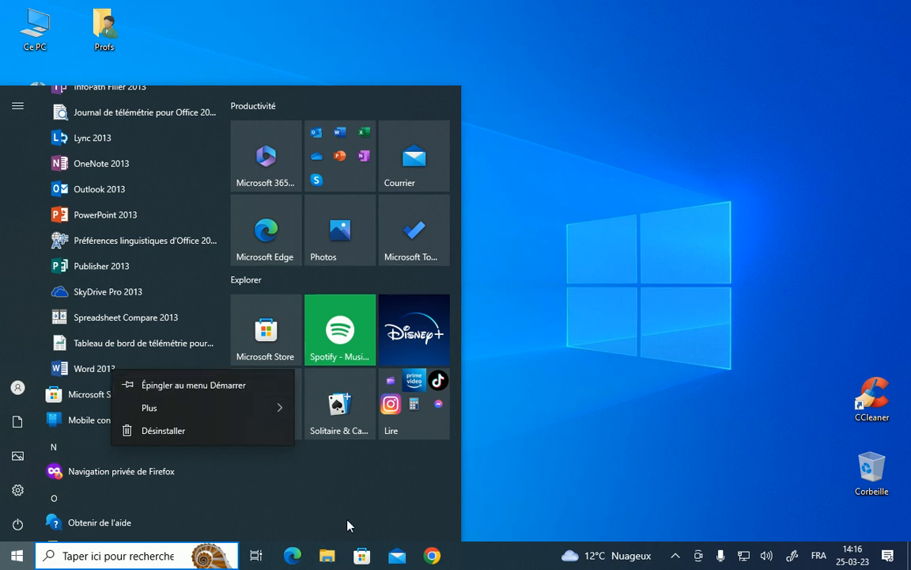
{"action": "left_click", "coordinate": [211, 385]}
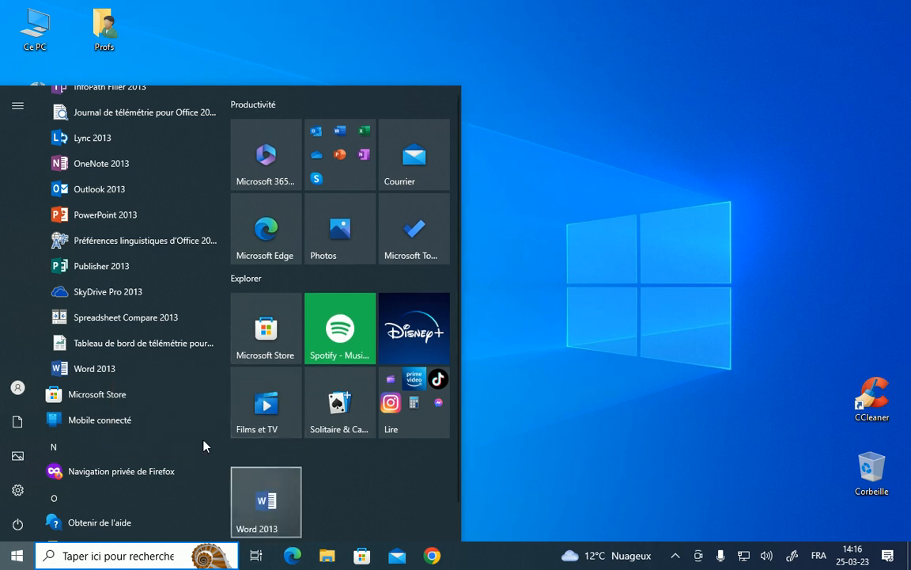
- Pin Word 2013 to the taskbar
{"action": "right_click", "coordinate": [106, 367]}
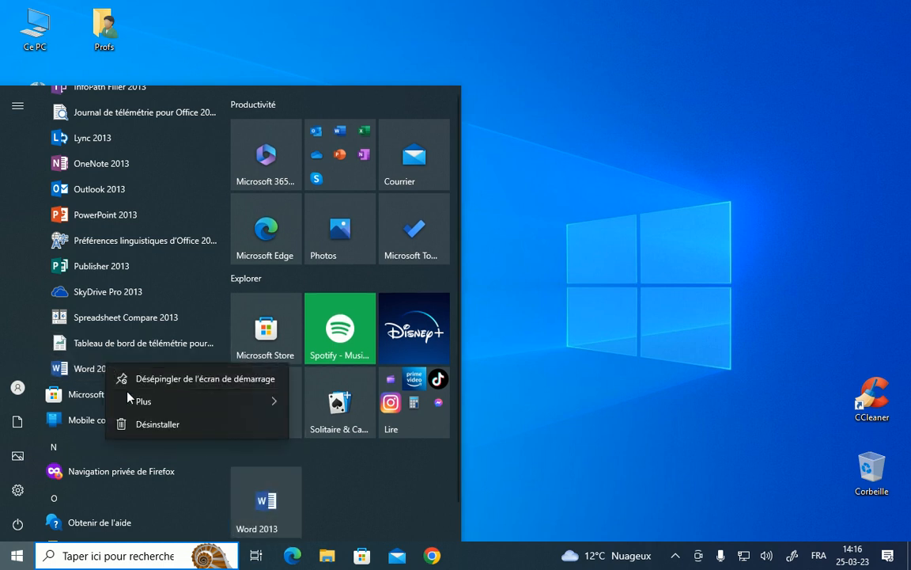
{"action": "mouse_move", "coordinate": [147, 408]}
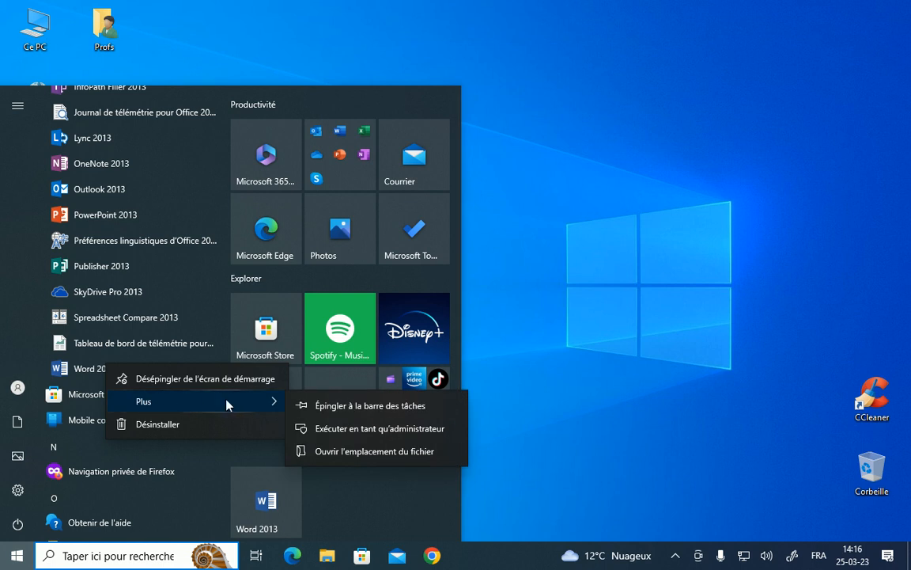
{"action": "left_click", "coordinate": [342, 415]}
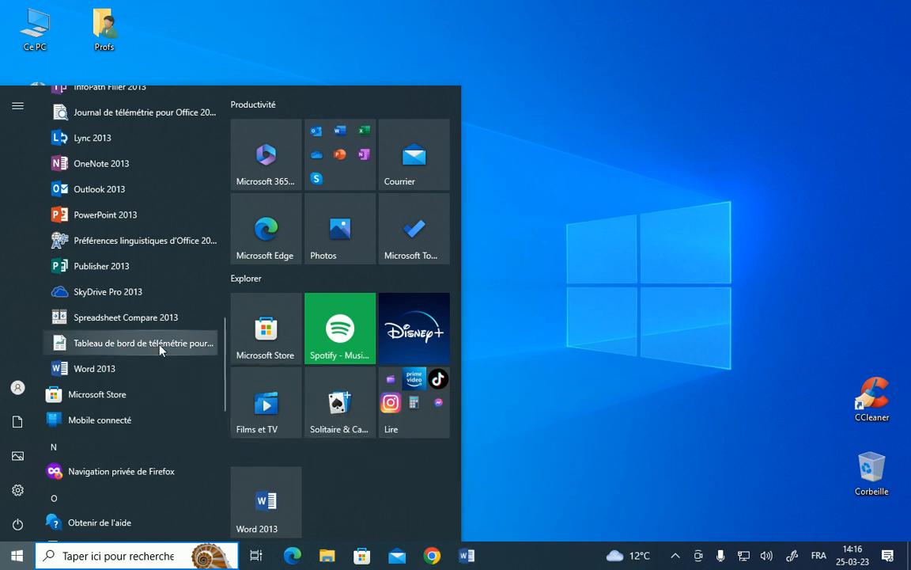
- Pin Excel 2013 from the Microsoft Office 2013 programs to the Start menu
{"action": "scroll", "coordinate": [127, 301], "scroll_direction": "up", "scroll_amount": 1}
{"action": "scroll", "coordinate": [107, 308], "scroll_direction": "up", "scroll_amount": 2}
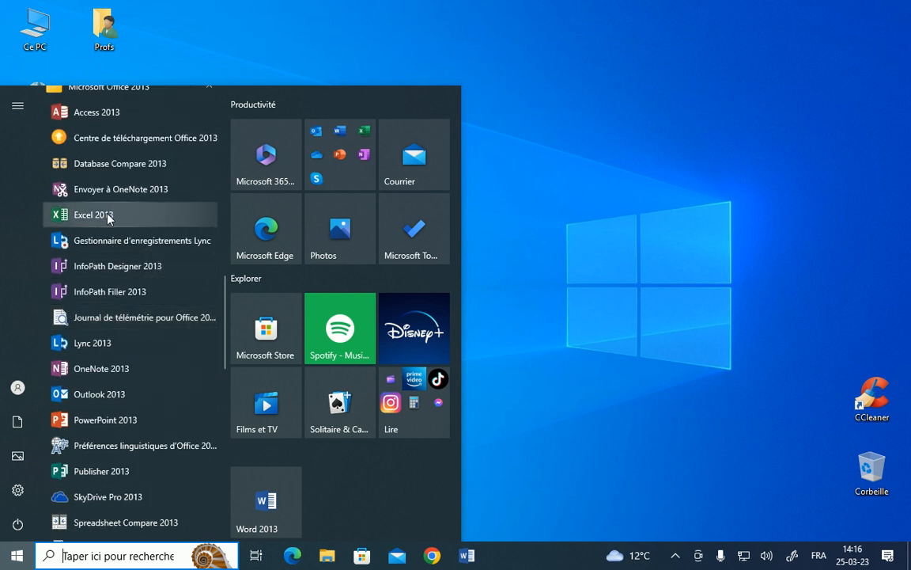
{"action": "right_click", "coordinate": [107, 214]}
{"action": "left_click", "coordinate": [146, 230]}
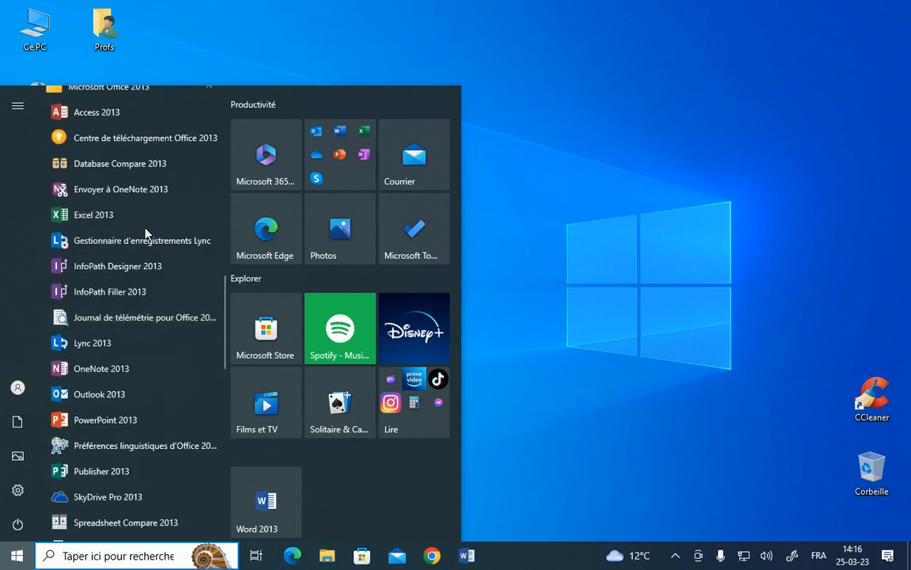
- Pin Excel 2013 from the Microsoft Office 2013 programs to the taskbar
{"action": "right_click", "coordinate": [102, 215]}
{"action": "mouse_move", "coordinate": [121, 253]}
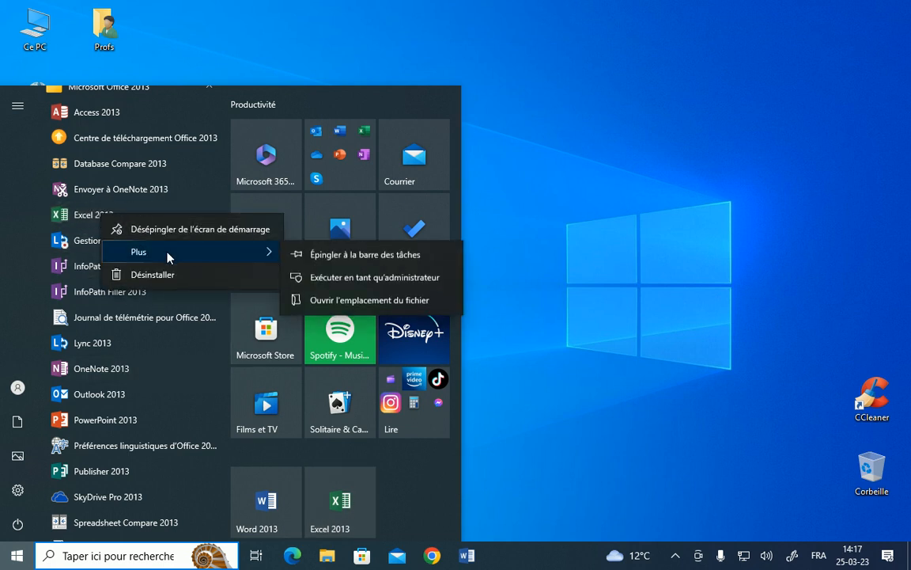
{"action": "left_click", "coordinate": [298, 253]}
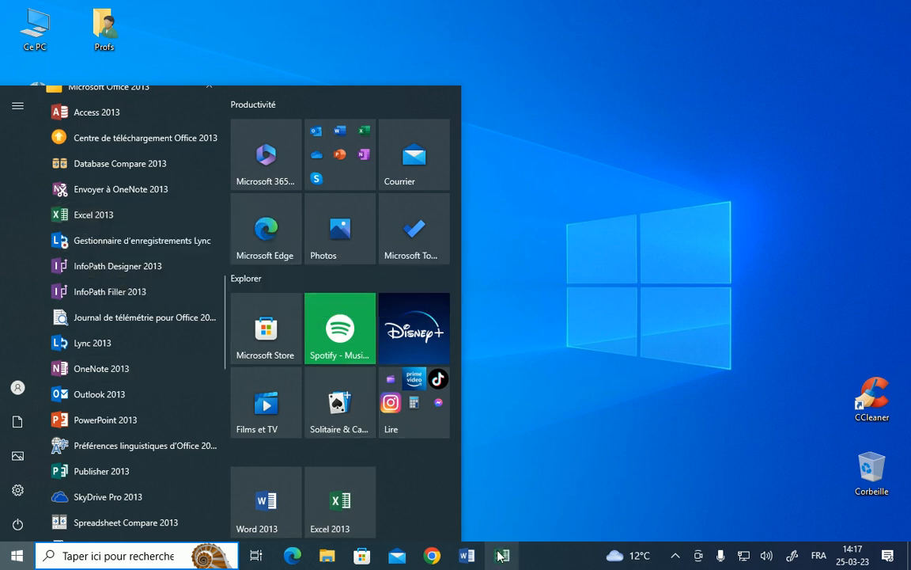
- Pin PowerPoint 2013 from the Microsoft Office 2013 programs to both the Start menu and the taskbar
{"action": "scroll", "coordinate": [95, 324], "scroll_direction": "down", "scroll_amount": 1}
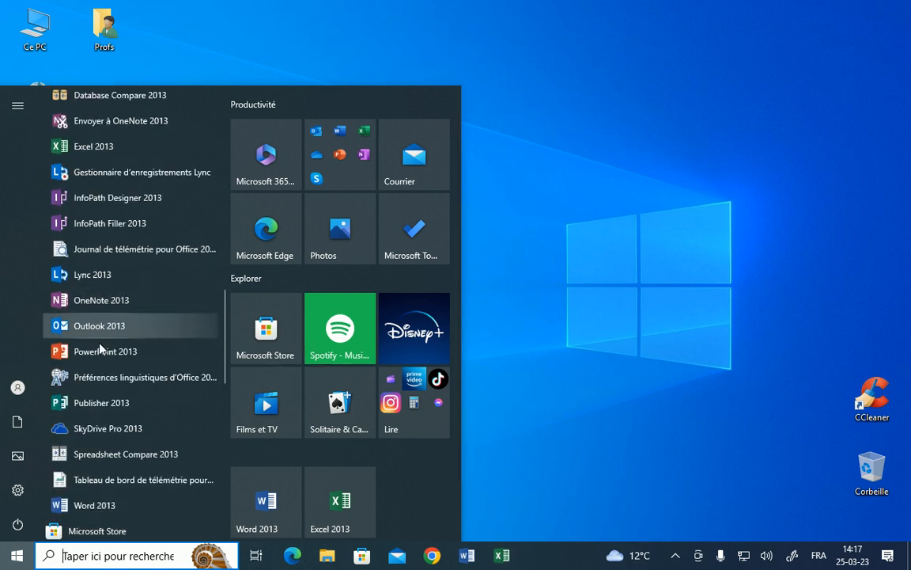
{"action": "right_click", "coordinate": [102, 356]}
{"action": "left_click", "coordinate": [143, 367]}
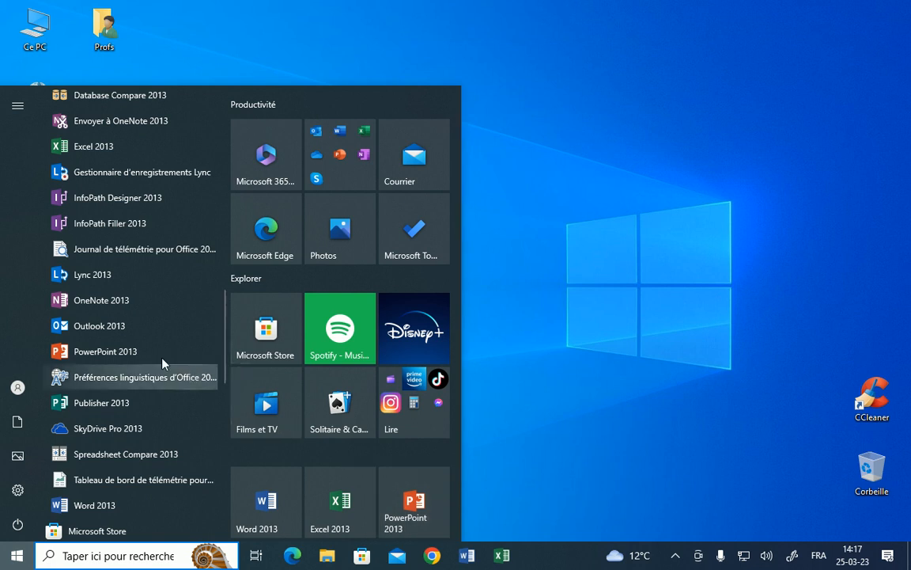
{"action": "right_click", "coordinate": [147, 352]}
{"action": "mouse_move", "coordinate": [187, 393]}
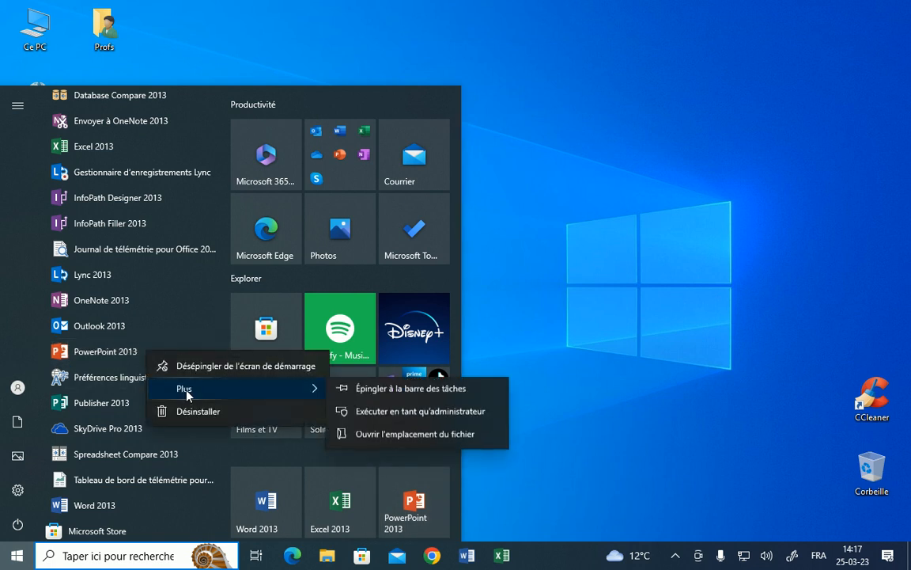
{"action": "left_click", "coordinate": [362, 394]}
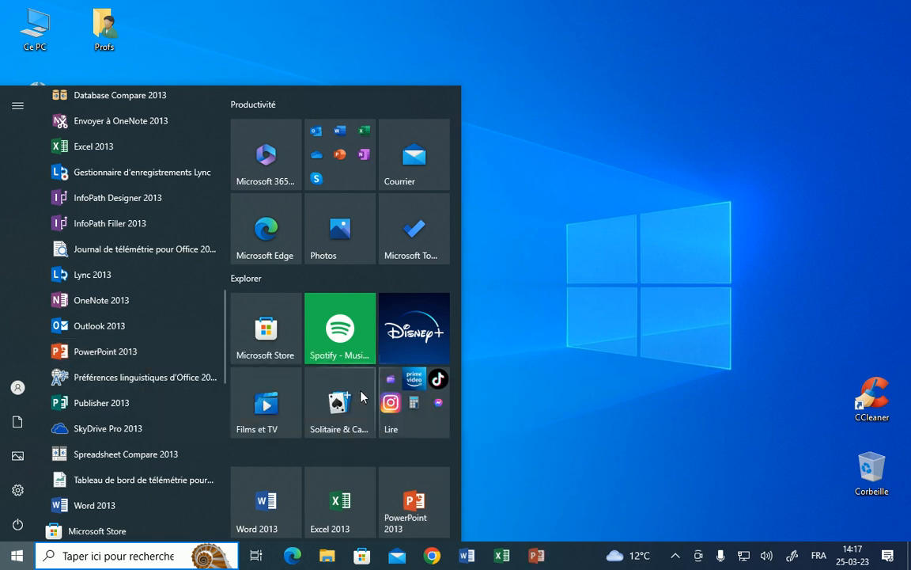
- Pin Publisher 2013 from the Microsoft Office 2013 programs to both the Start menu and the taskbar
{"action": "scroll", "coordinate": [122, 400], "scroll_direction": "down", "scroll_amount": 1}
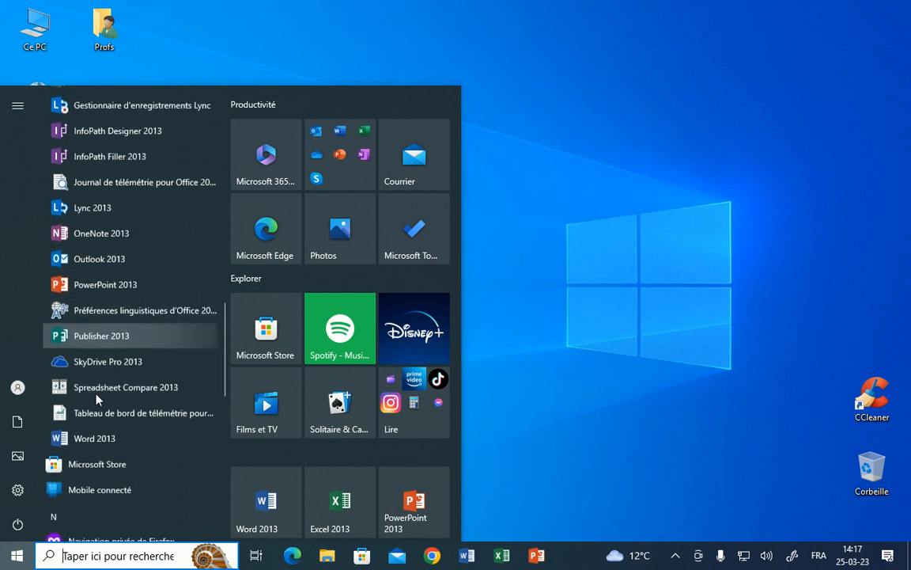
{"action": "right_click", "coordinate": [100, 334]}
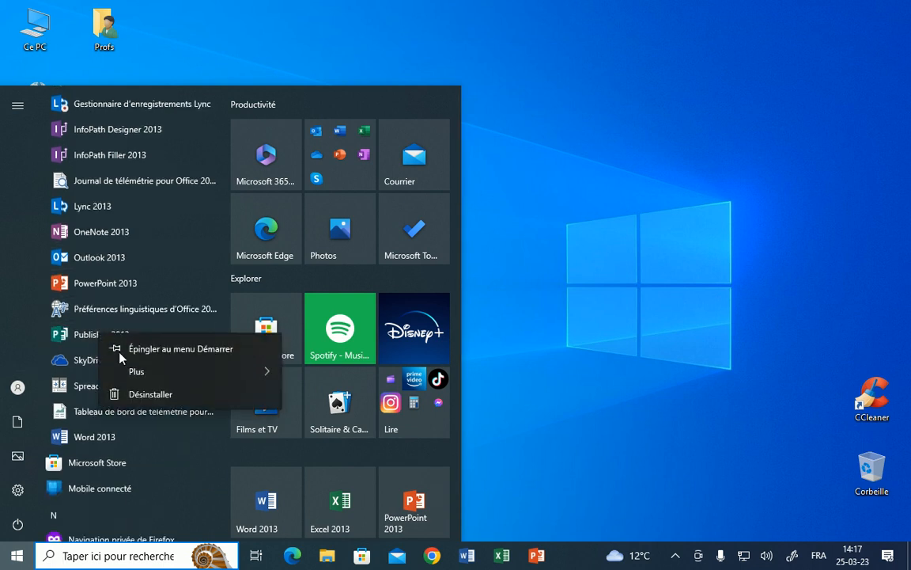
{"action": "left_click", "coordinate": [140, 358]}
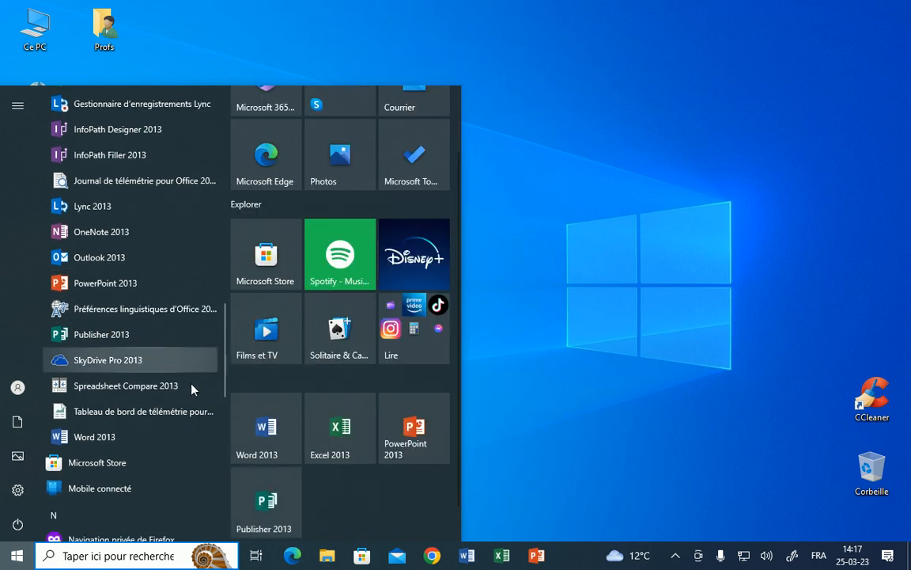
{"action": "right_click", "coordinate": [138, 334]}
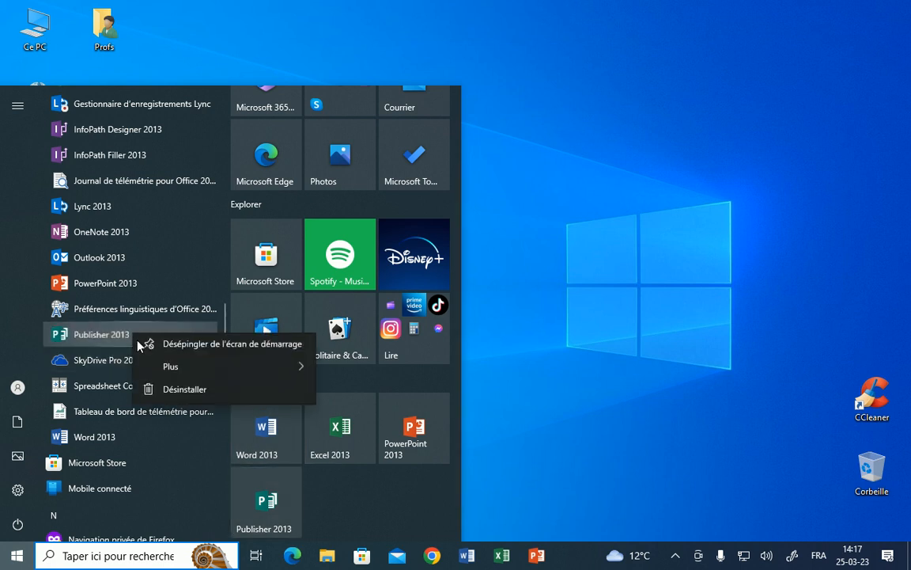
{"action": "mouse_move", "coordinate": [166, 370]}
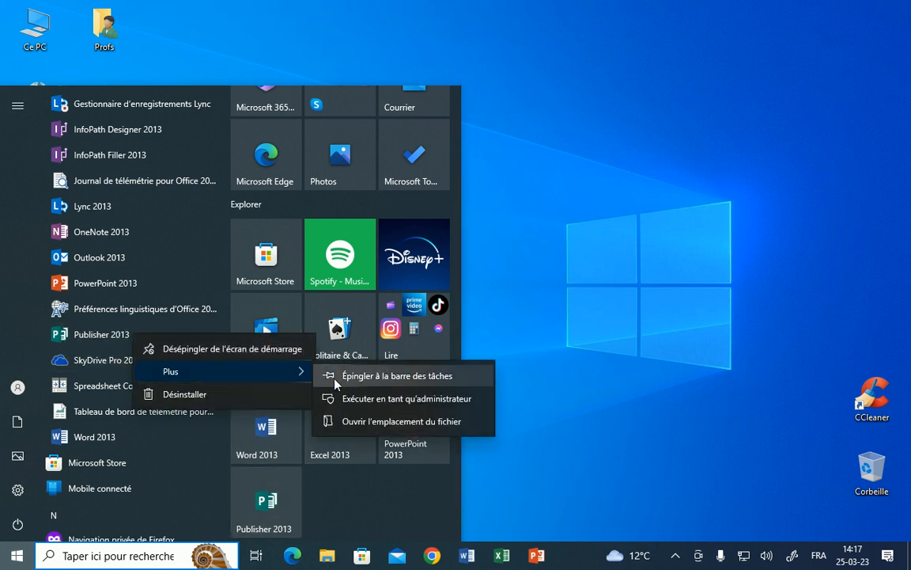
{"action": "left_click", "coordinate": [336, 379]}
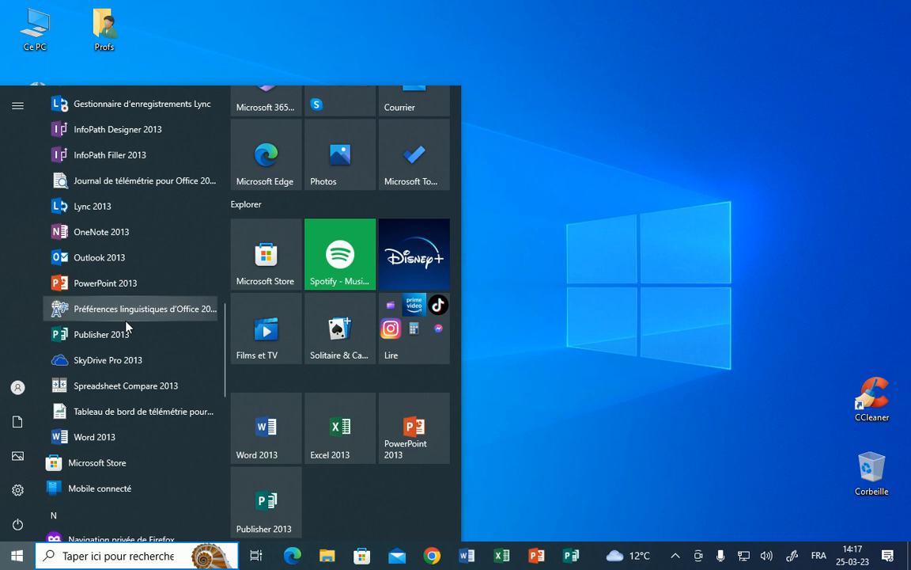
- Create a Word 2013 shortcut in the desktop's upper-right corner from its pinned Start menu tile
{"action": "scroll", "coordinate": [124, 322], "scroll_direction": "up", "scroll_amount": 2}
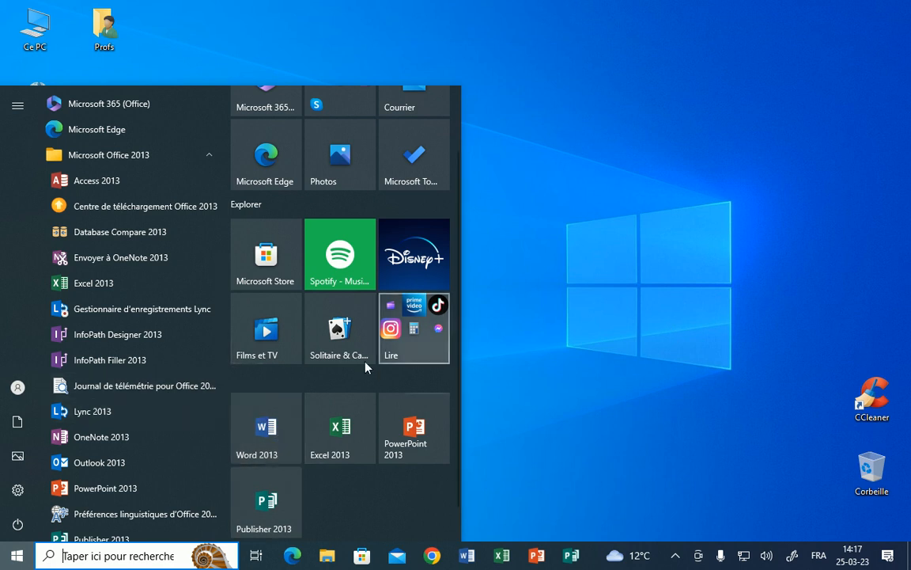
{"action": "scroll", "coordinate": [87, 459], "scroll_direction": "down", "scroll_amount": 2}
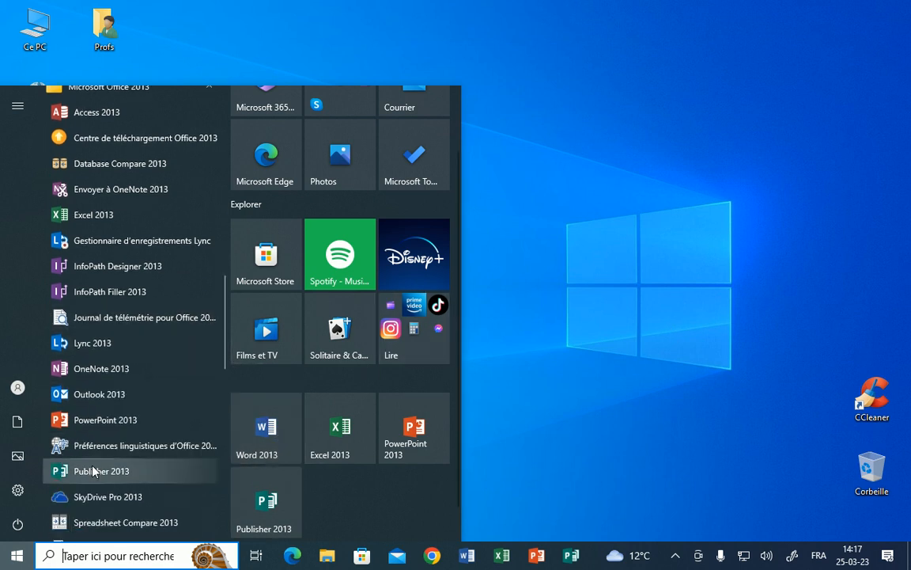
{"action": "scroll", "coordinate": [94, 471], "scroll_direction": "down", "scroll_amount": 4}
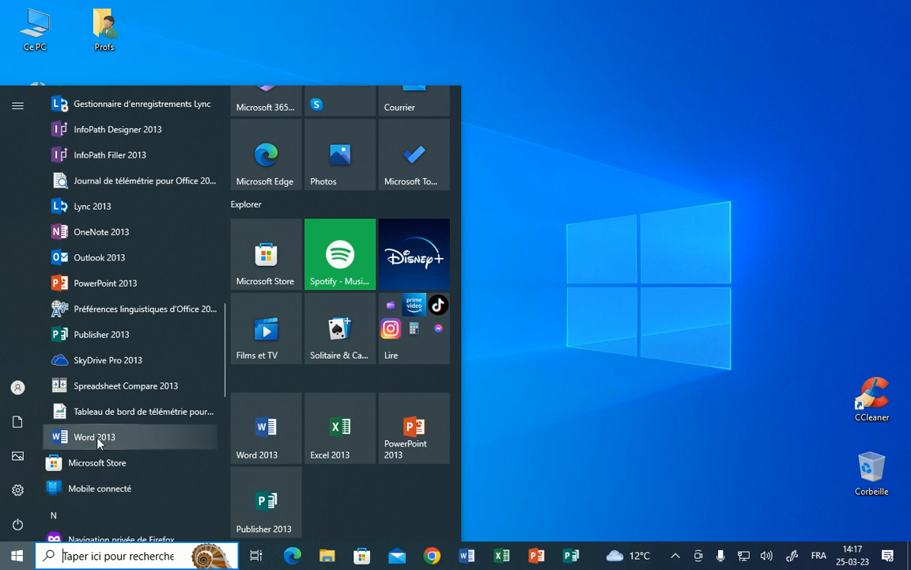
{"action": "left_click_drag", "start_coordinate": [271, 435], "coordinate": [884, 56]}
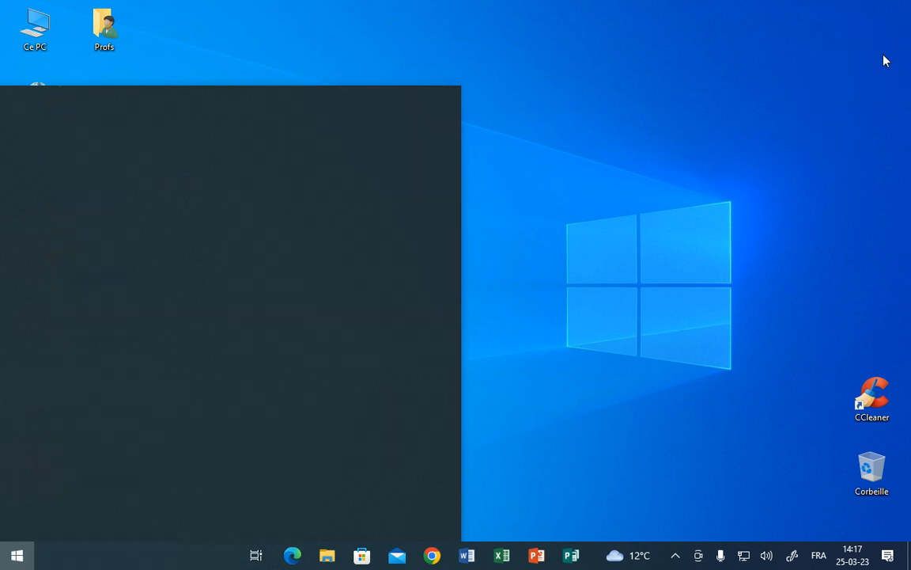
- Find Word 2013 in the Start menu's Microsoft Office 2013 program folder and open its file location
{"action": "left_click", "coordinate": [16, 558]}
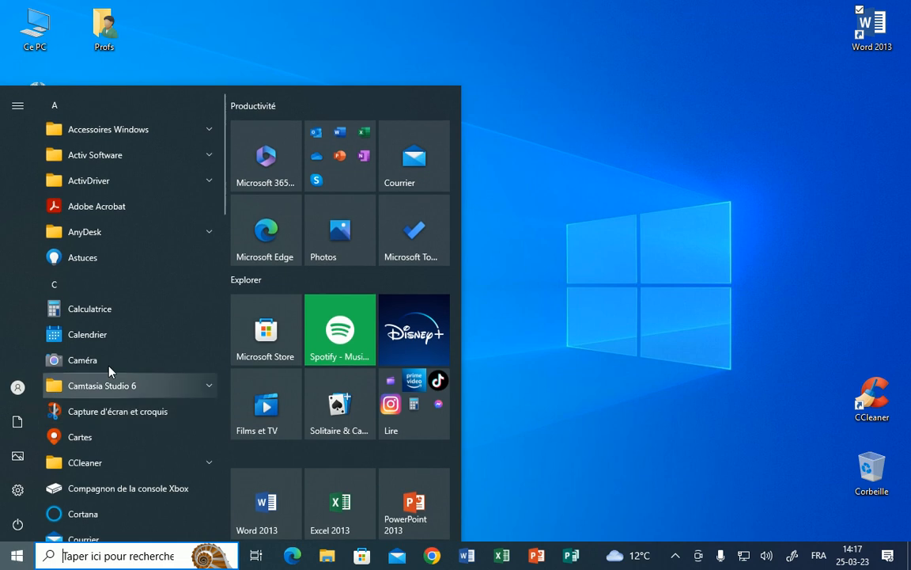
{"action": "scroll", "coordinate": [131, 352], "scroll_direction": "down", "scroll_amount": 5}
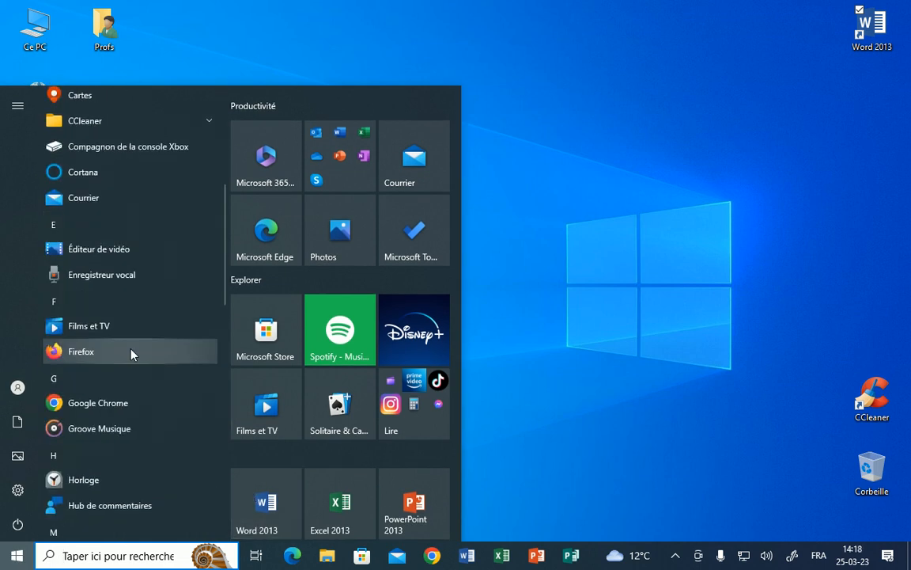
{"action": "scroll", "coordinate": [131, 352], "scroll_direction": "down", "scroll_amount": 3}
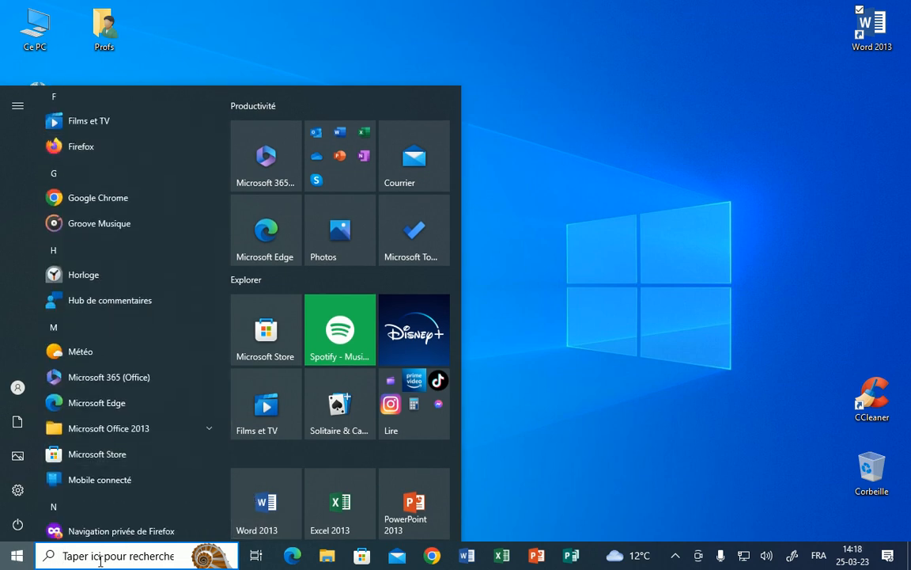
{"action": "left_click", "coordinate": [207, 428]}
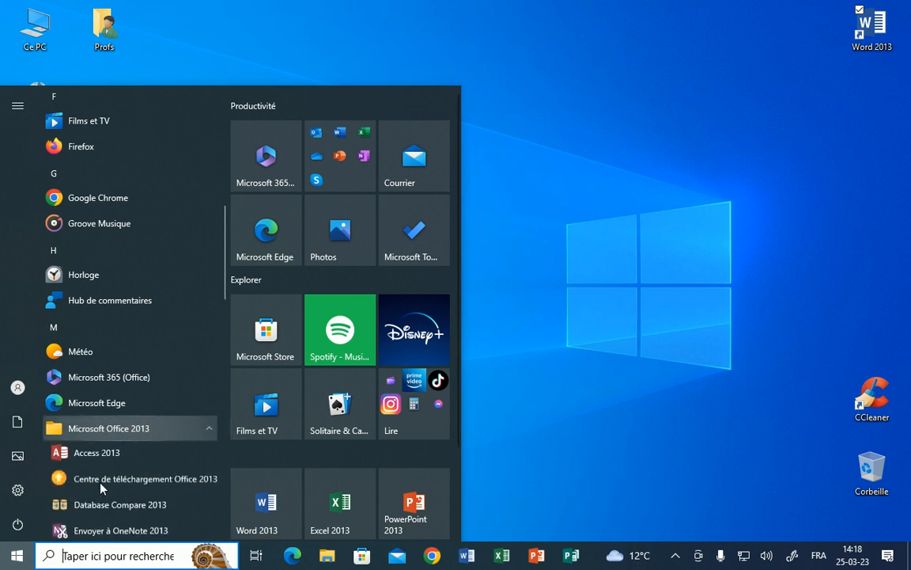
{"action": "scroll", "coordinate": [79, 470], "scroll_direction": "down", "scroll_amount": 5}
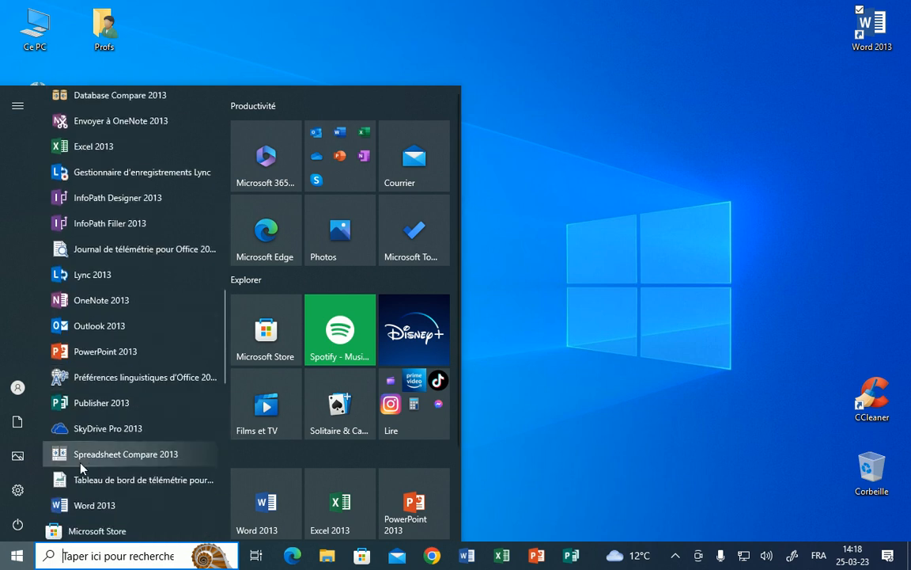
{"action": "scroll", "coordinate": [77, 469], "scroll_direction": "down", "scroll_amount": 1}
{"action": "right_click", "coordinate": [87, 440]}
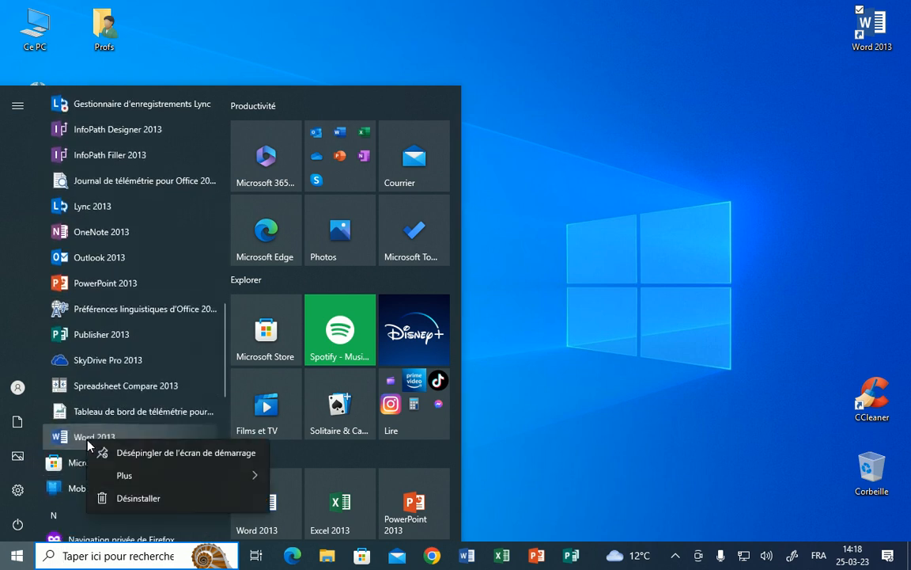
{"action": "mouse_move", "coordinate": [140, 478]}
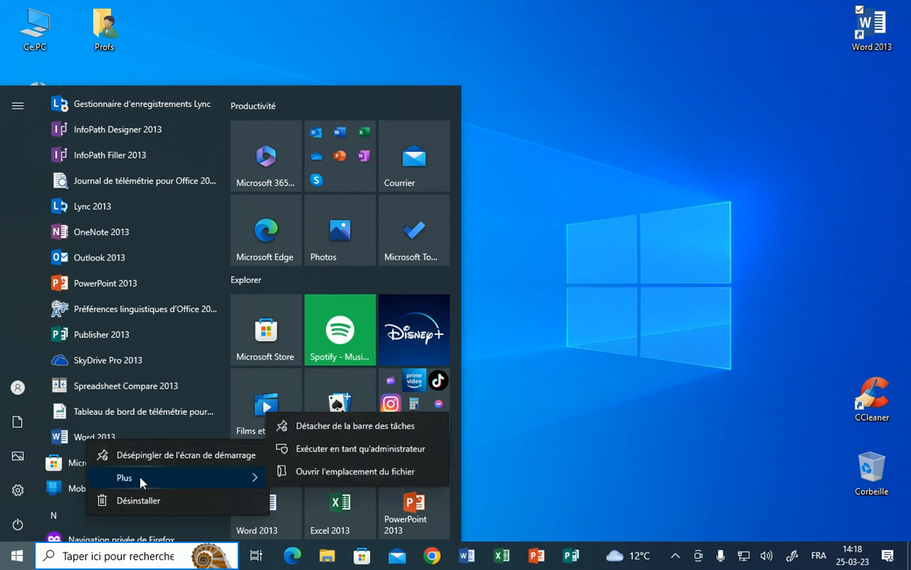
{"action": "left_click", "coordinate": [339, 475]}
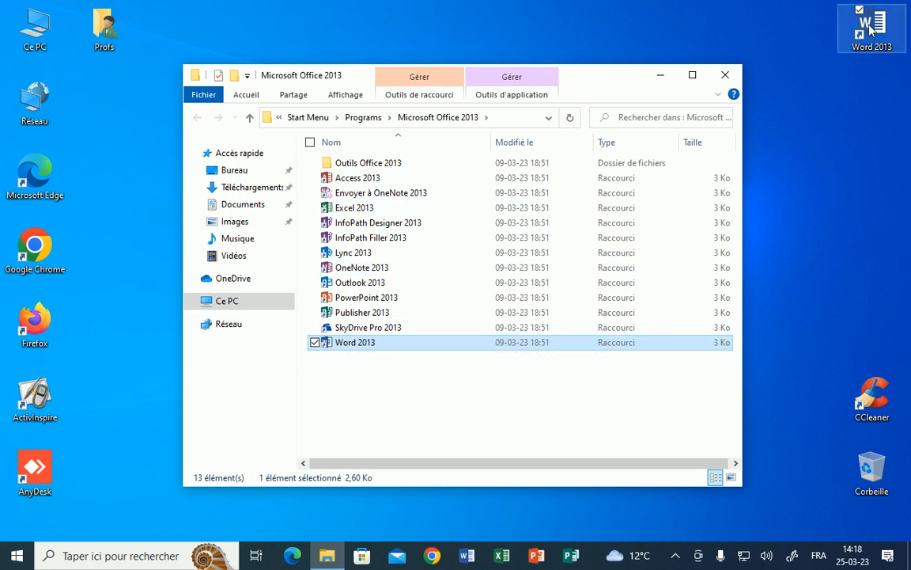
- Copy the Excel 2013, PowerPoint 2013 and Publisher 2013 shortcuts together from the Microsoft Office 2013 folder to the desktop
{"action": "left_click", "coordinate": [405, 401]}
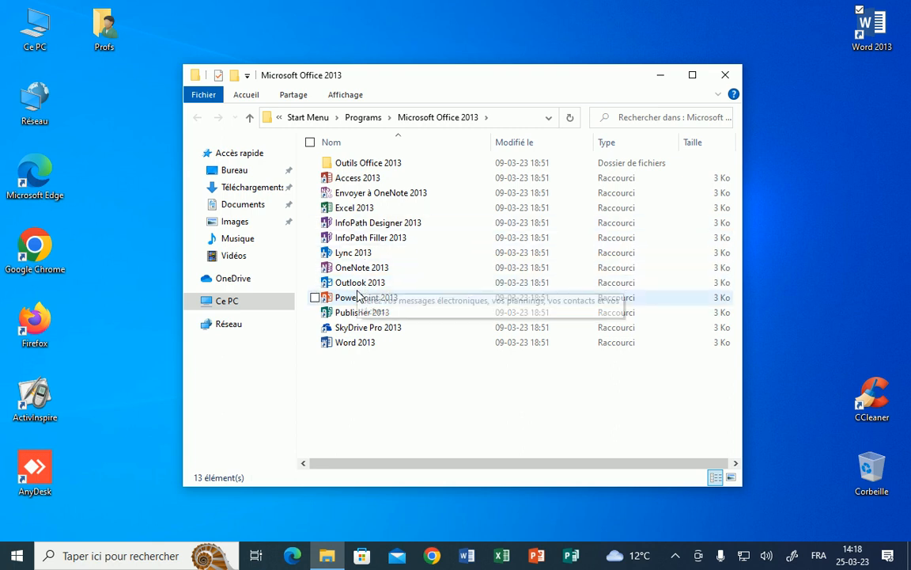
{"action": "left_click", "coordinate": [356, 209]}
{"action": "left_click", "coordinate": [378, 299], "text": "ctrl"}
{"action": "left_click", "coordinate": [376, 315], "text": "ctrl"}
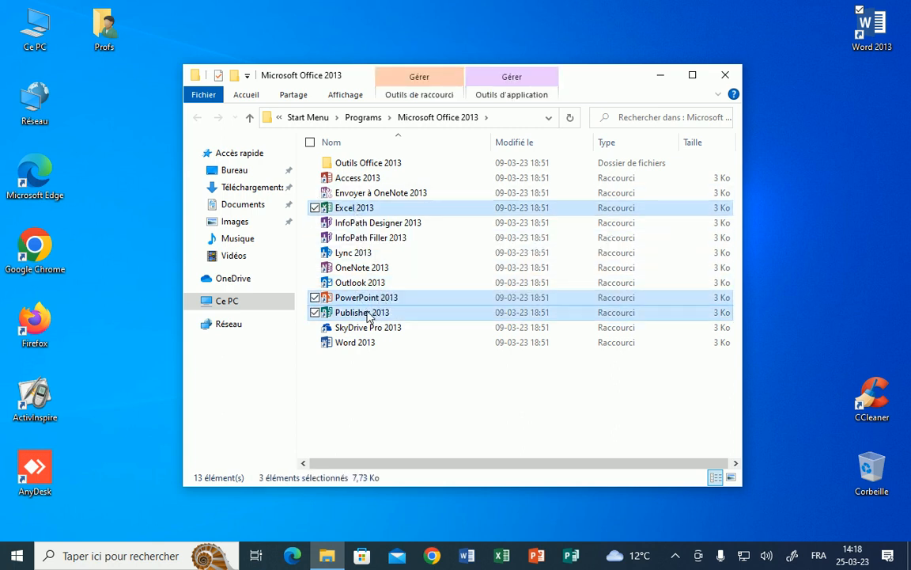
{"action": "left_click_drag", "start_coordinate": [386, 316], "coordinate": [814, 277]}
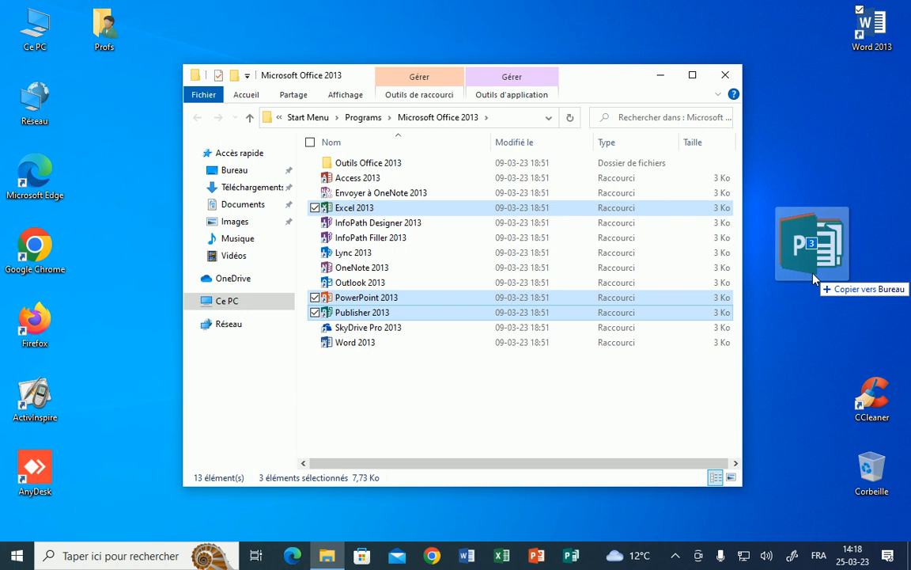
{"action": "left_click_drag", "start_coordinate": [816, 277], "coordinate": [816, 278]}
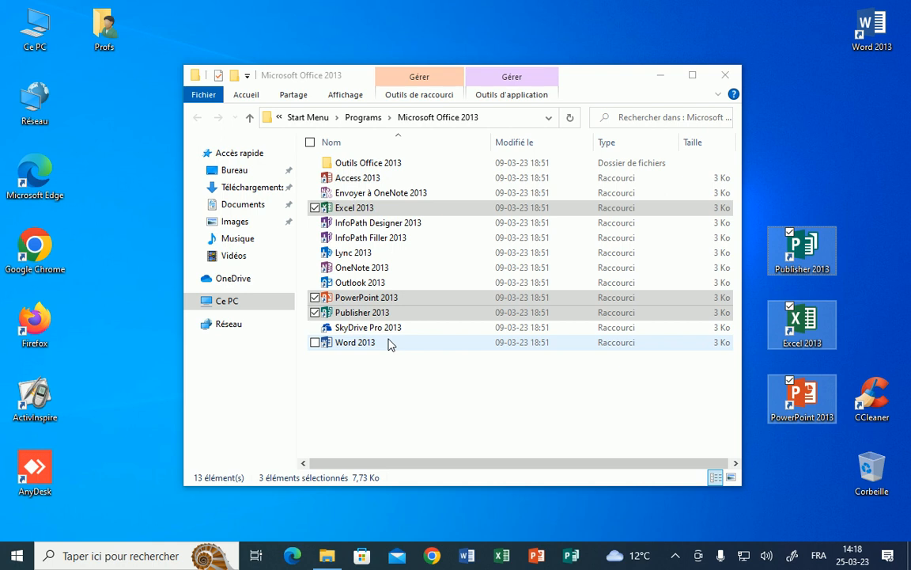
- Line up Excel 2013, PowerPoint 2013 and Publisher 2013 in that order below Word 2013 on the desktop, and close the Microsoft Office 2013 folder
{"action": "left_click", "coordinate": [801, 103]}
{"action": "left_click_drag", "start_coordinate": [802, 405], "coordinate": [873, 110]}
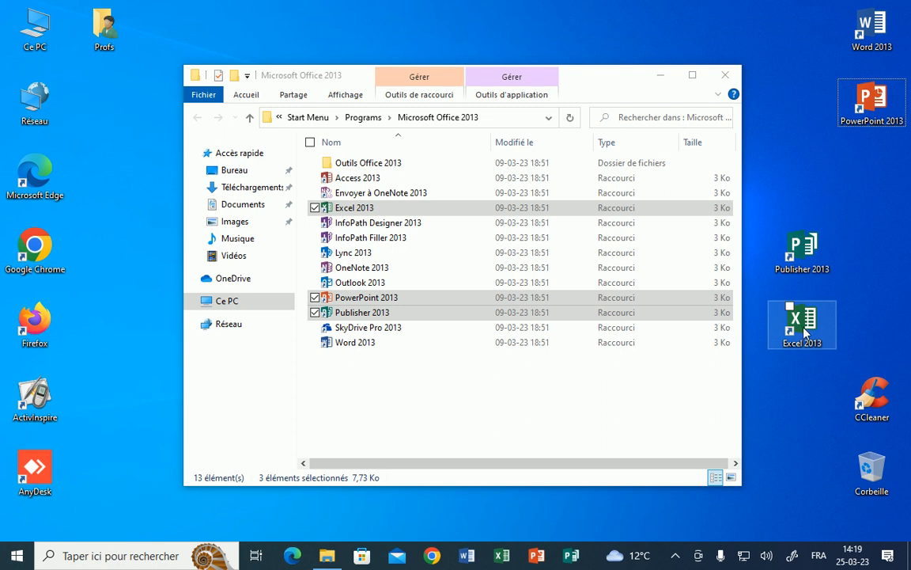
{"action": "left_click_drag", "start_coordinate": [870, 102], "coordinate": [871, 186]}
{"action": "left_click_drag", "start_coordinate": [802, 324], "coordinate": [872, 107]}
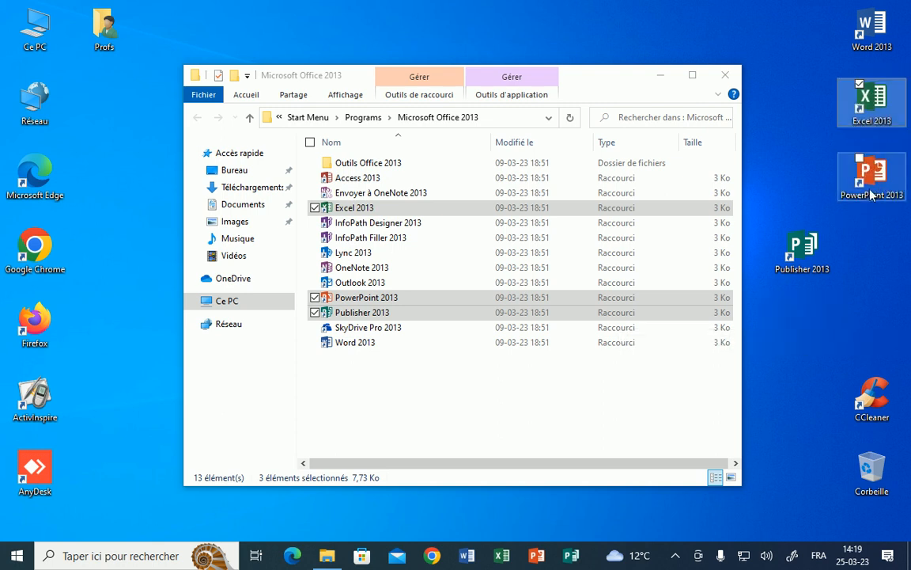
{"action": "left_click_drag", "start_coordinate": [802, 252], "coordinate": [872, 253]}
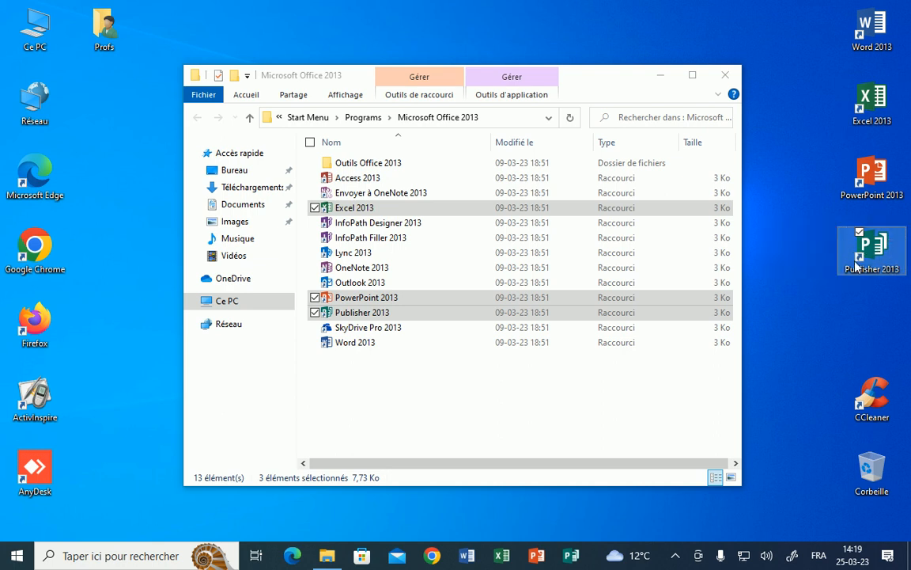
{"action": "left_click", "coordinate": [340, 392]}
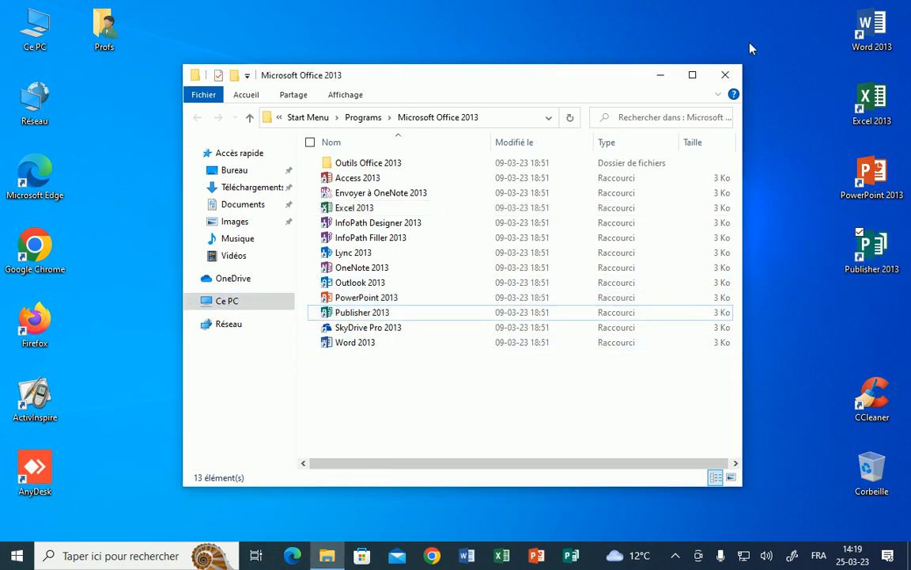
{"action": "left_click", "coordinate": [725, 76]}
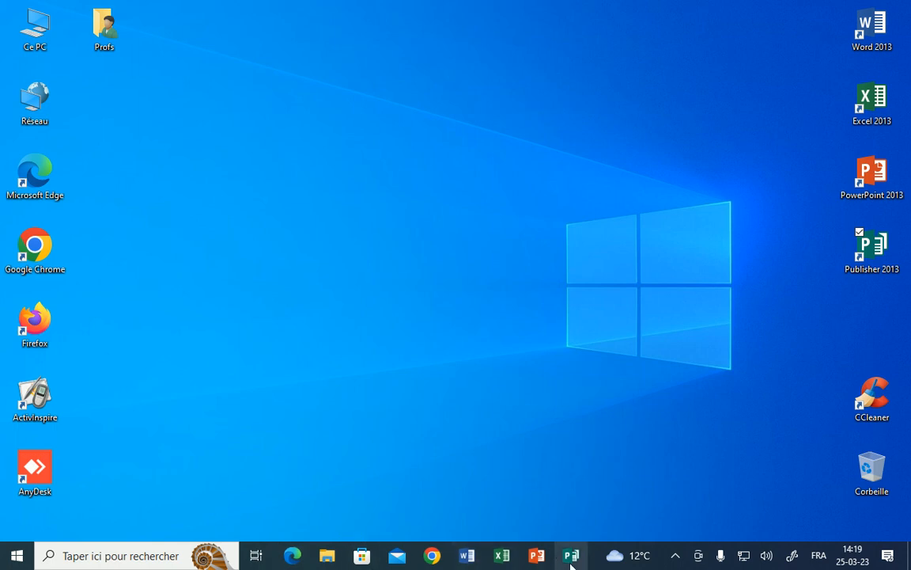
- Unpin the Microsoft 365 tile and the neighbouring folder of Office apps from the Start menu's Productivité group
{"action": "left_click", "coordinate": [17, 556]}
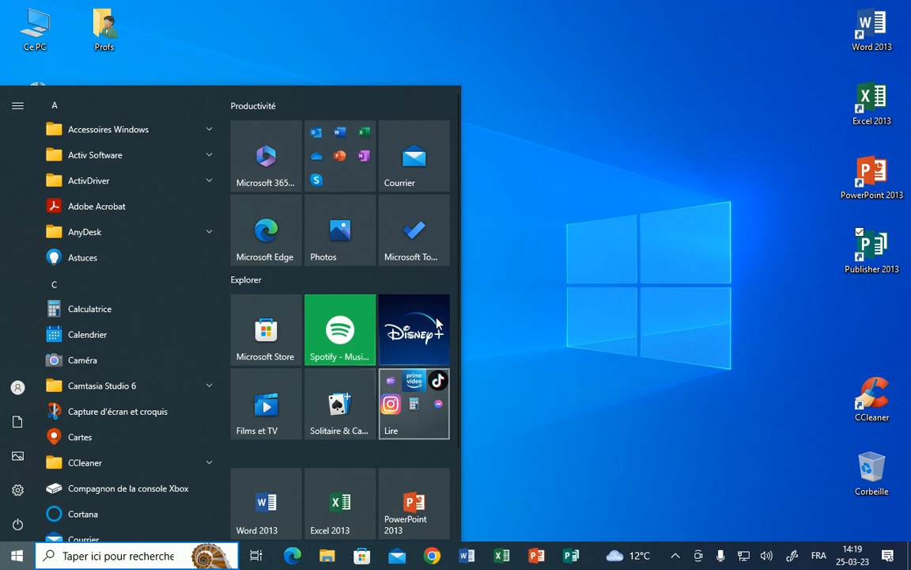
{"action": "right_click", "coordinate": [275, 161]}
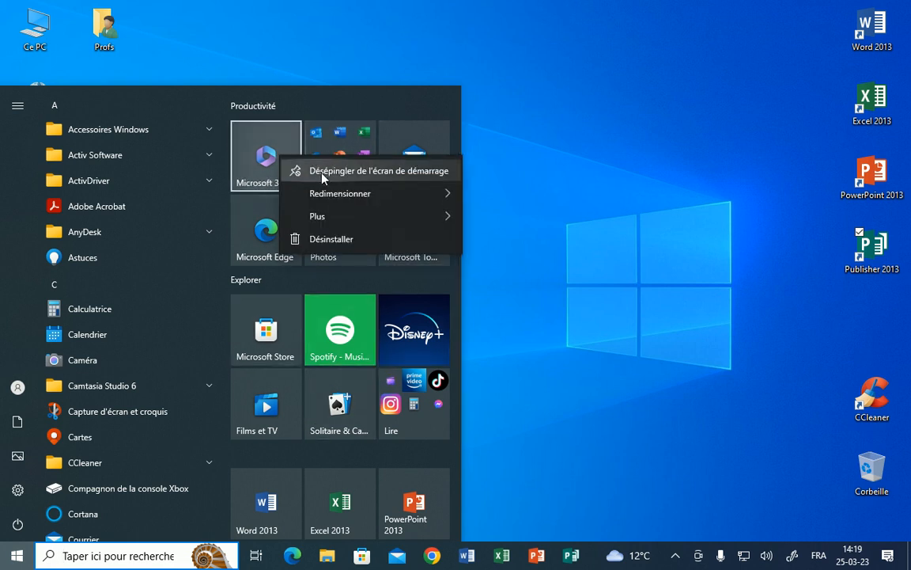
{"action": "left_click", "coordinate": [306, 172]}
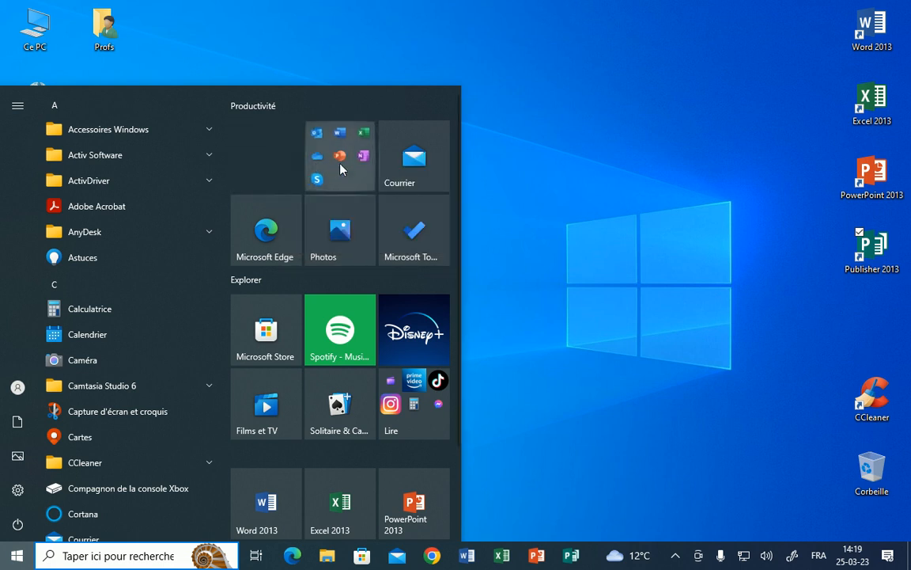
{"action": "right_click", "coordinate": [340, 167]}
{"action": "left_click", "coordinate": [364, 178]}
- Arrange Microsoft Edge, Courrier and Photos in that order in Productivité's first row, and unpin Microsoft To Do from Start
{"action": "left_click_drag", "start_coordinate": [404, 174], "coordinate": [306, 183]}
{"action": "left_click_drag", "start_coordinate": [248, 211], "coordinate": [283, 166]}
{"action": "left_click_drag", "start_coordinate": [340, 221], "coordinate": [400, 172]}
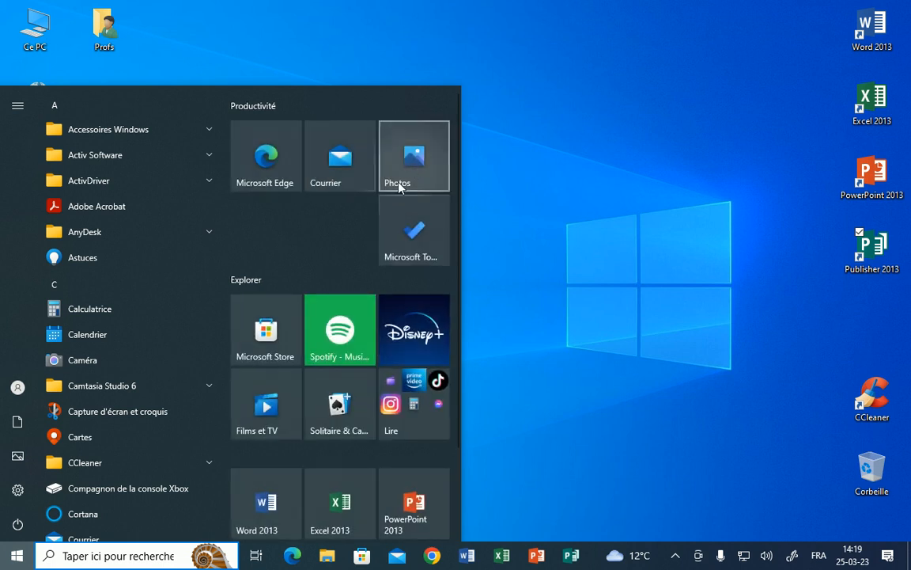
{"action": "right_click", "coordinate": [416, 255]}
{"action": "left_click", "coordinate": [455, 270]}
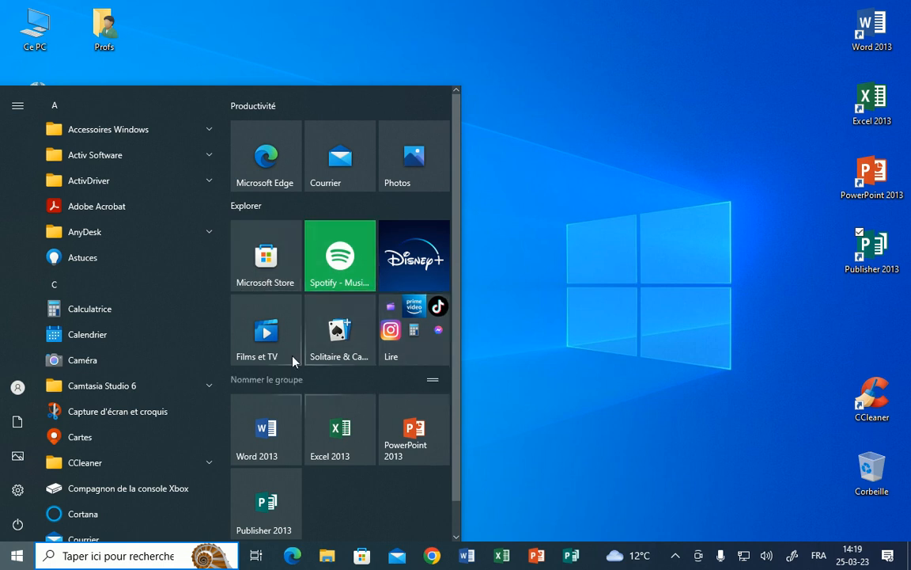
- Unpin Spotify, Disney+, Solitaire and the Lire folder from the Start menu's Explorer group
{"action": "right_click", "coordinate": [345, 260]}
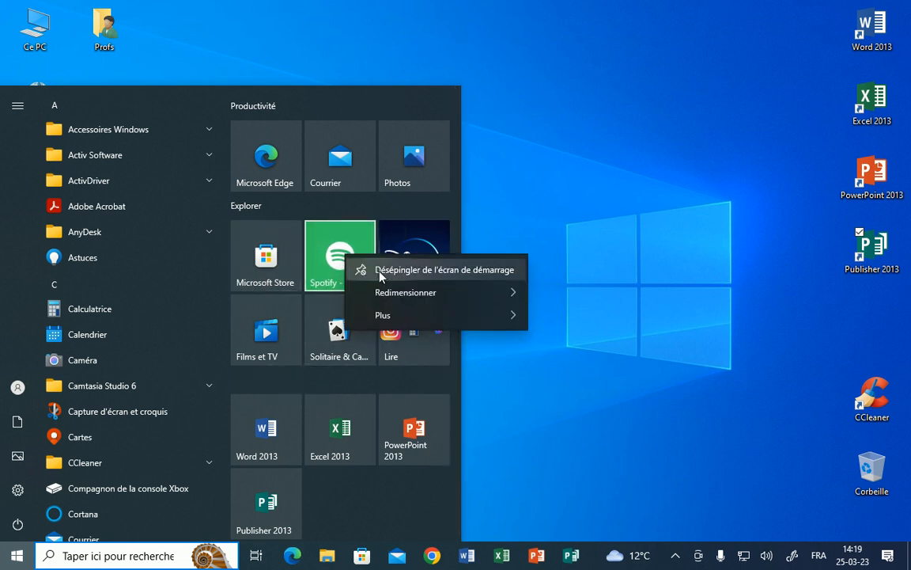
{"action": "left_click", "coordinate": [355, 267]}
{"action": "right_click", "coordinate": [386, 261]}
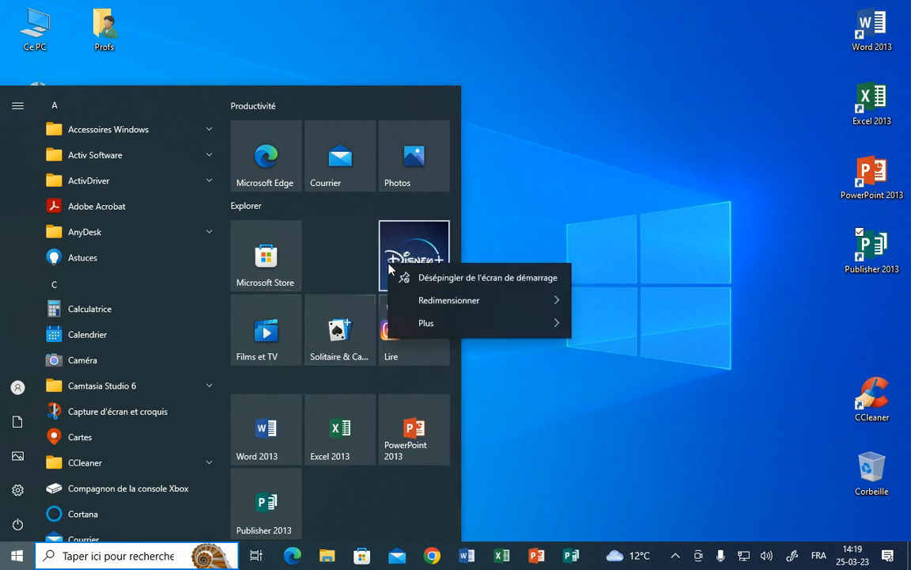
{"action": "left_click", "coordinate": [427, 283]}
{"action": "right_click", "coordinate": [352, 309]}
{"action": "left_click", "coordinate": [380, 324]}
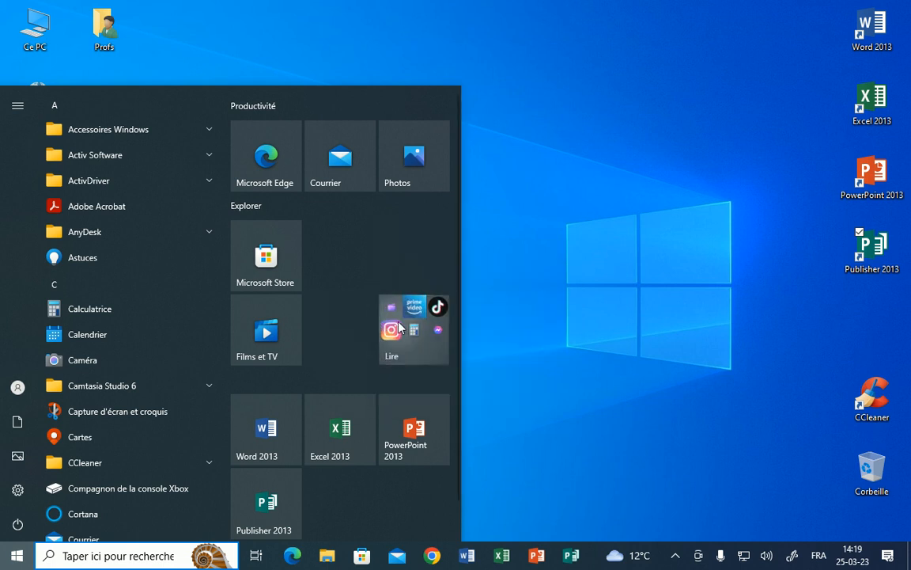
{"action": "right_click", "coordinate": [400, 324]}
{"action": "left_click", "coordinate": [447, 346]}
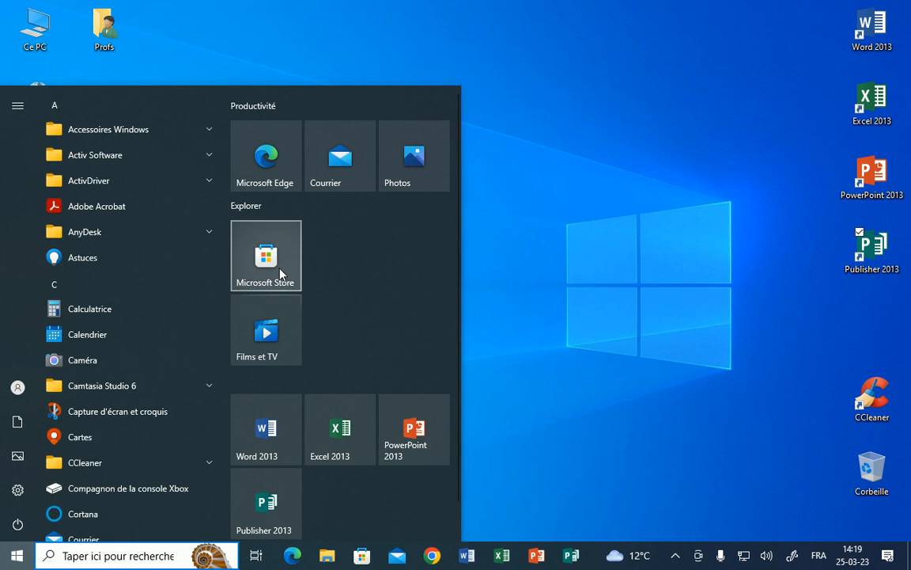
- Clear the rest of the Explorer group by unpinning Microsoft Store and Films et TV from Start
{"action": "right_click", "coordinate": [280, 270]}
{"action": "left_click", "coordinate": [322, 290]}
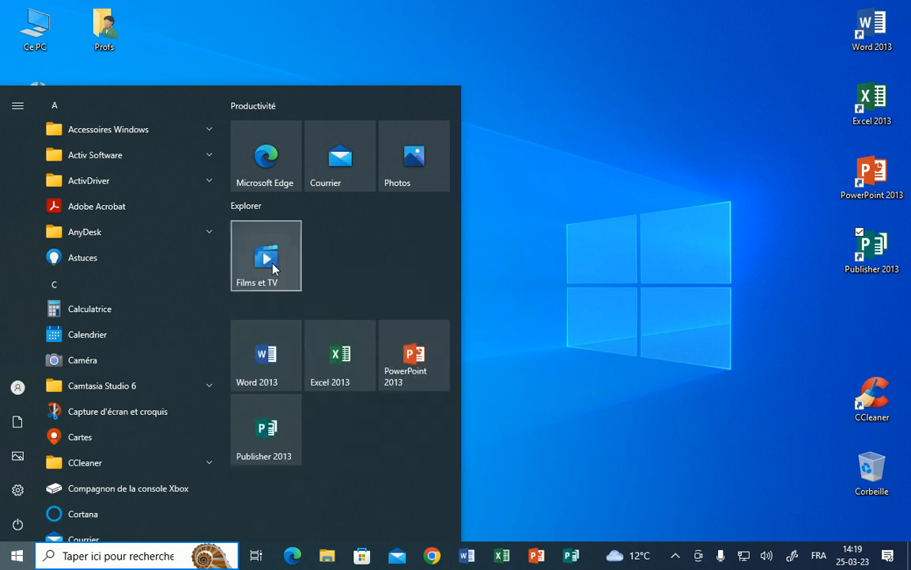
{"action": "right_click", "coordinate": [275, 269]}
{"action": "left_click", "coordinate": [324, 256]}
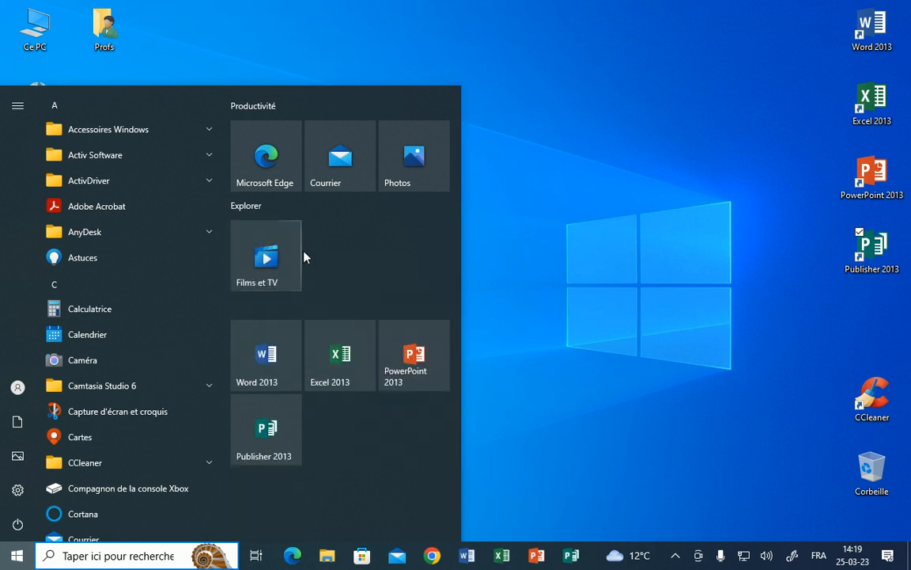
{"action": "right_click", "coordinate": [265, 269]}
{"action": "left_click", "coordinate": [313, 290]}
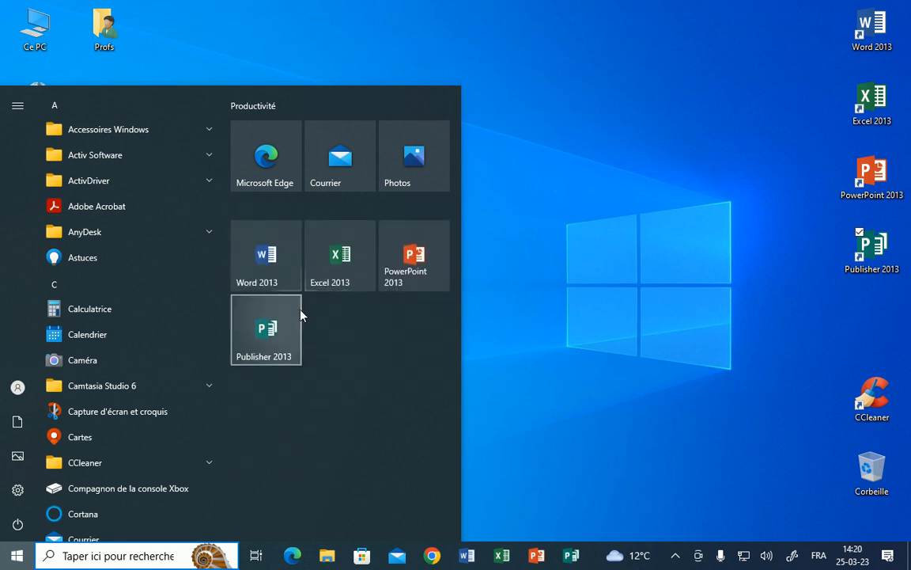
- Search Windows for "vlc" to look at the options offered for VLC media player
{"action": "left_click", "coordinate": [173, 557]}
{"action": "type", "text": "vlc"}
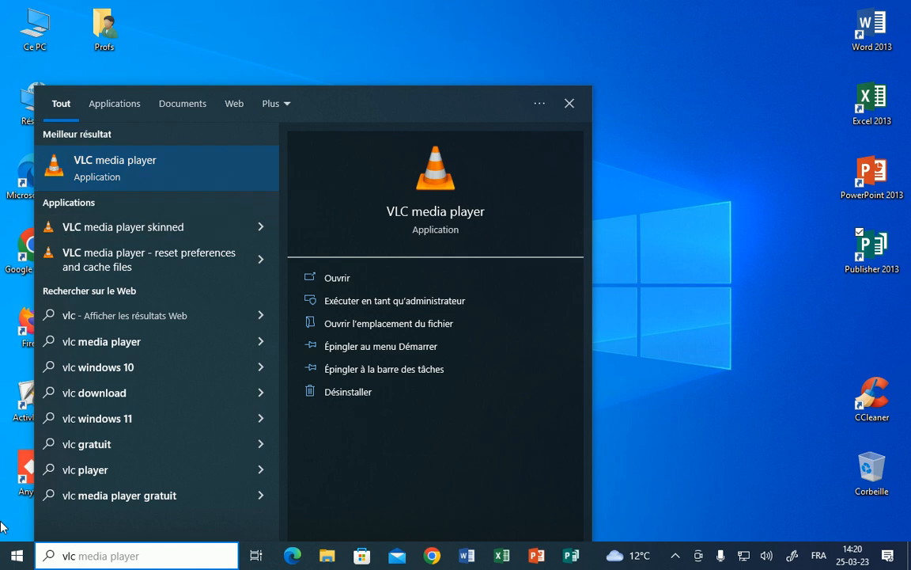
- Pin Google Chrome to the Start menu and place its tile between Microsoft Edge and Photos in the Productivité group
{"action": "left_click", "coordinate": [11, 558]}
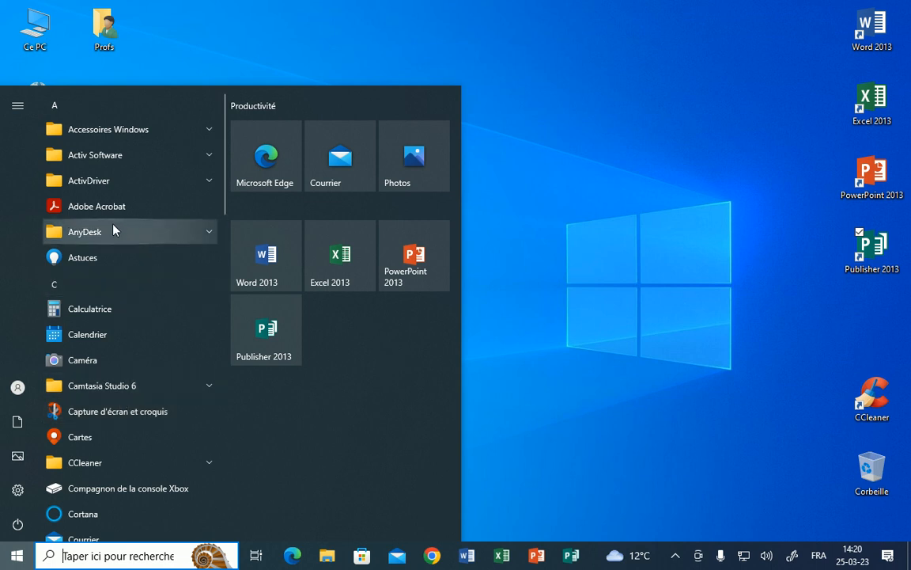
{"action": "scroll", "coordinate": [114, 269], "scroll_direction": "down", "scroll_amount": 5}
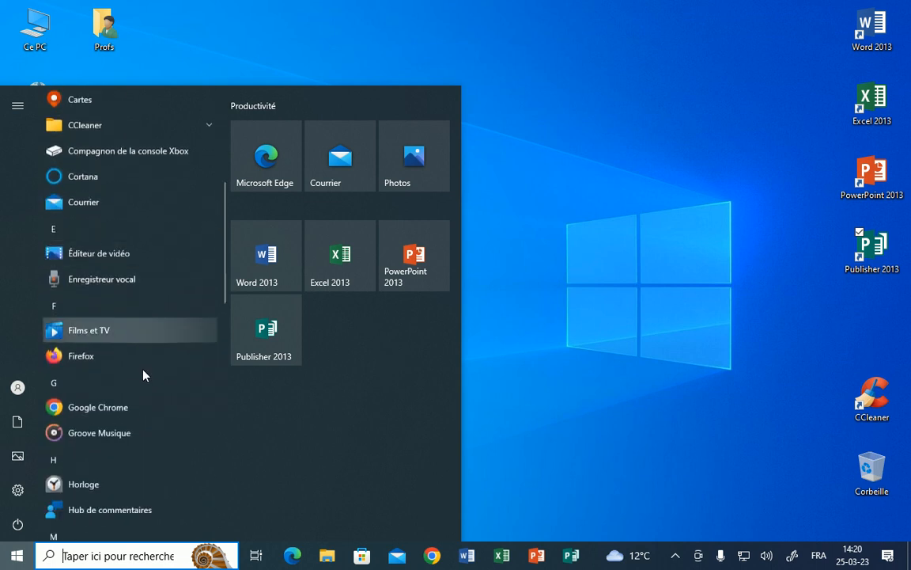
{"action": "scroll", "coordinate": [145, 372], "scroll_direction": "down", "scroll_amount": 1}
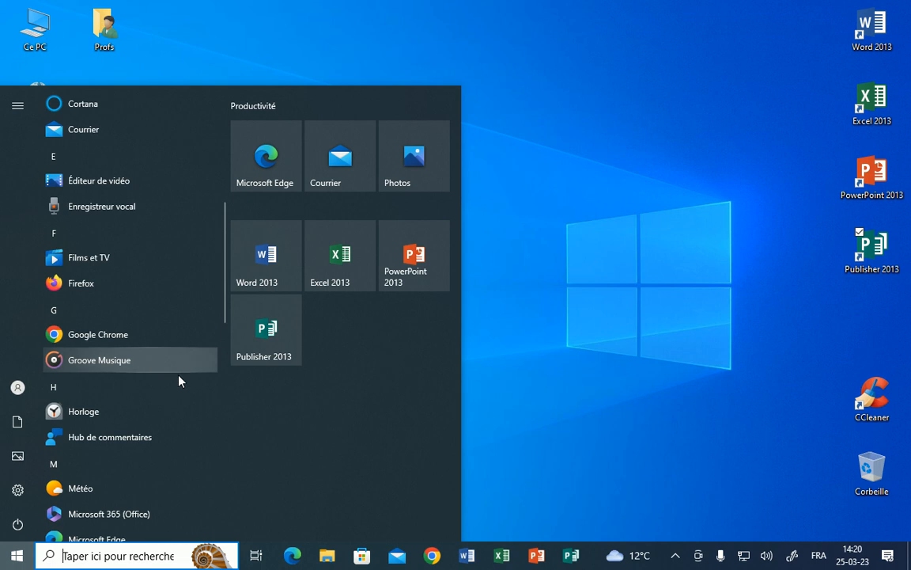
{"action": "scroll", "coordinate": [140, 464], "scroll_direction": "down", "scroll_amount": 3}
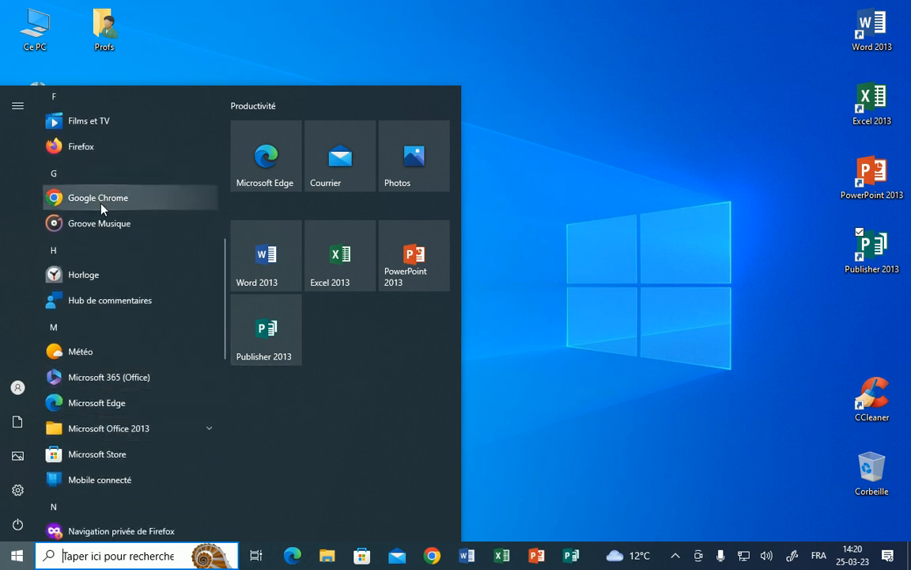
{"action": "right_click", "coordinate": [101, 205]}
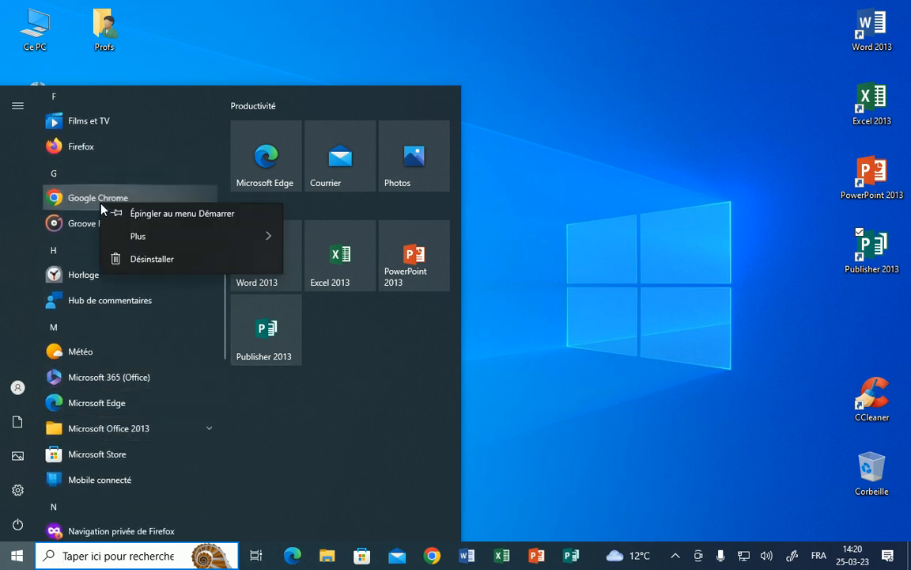
{"action": "left_click", "coordinate": [134, 226]}
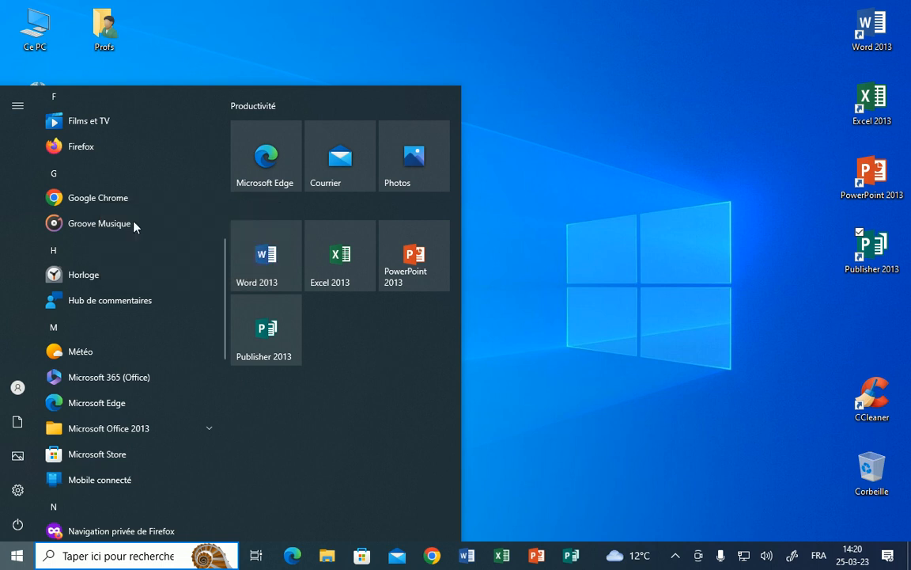
{"action": "left_click_drag", "start_coordinate": [318, 320], "coordinate": [342, 162]}
{"action": "left_click", "coordinate": [345, 161]}
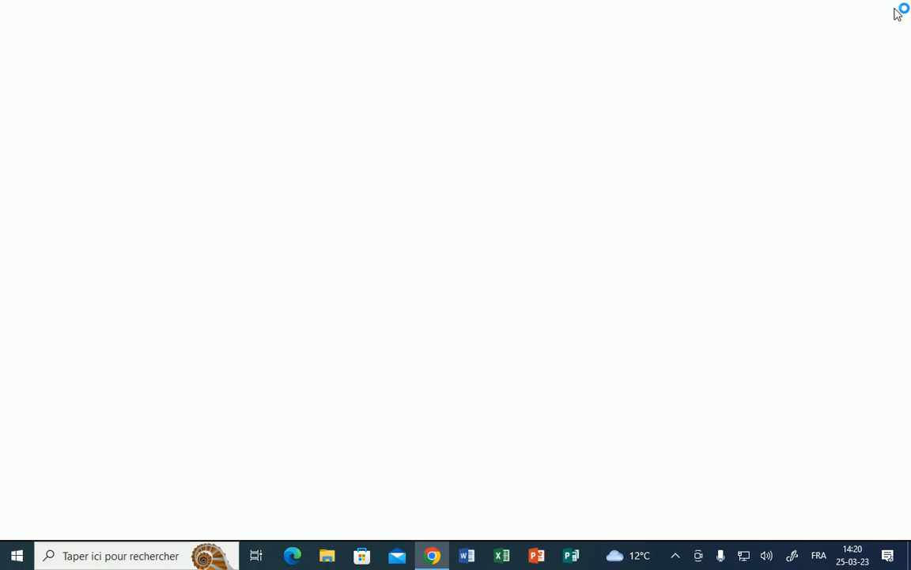
{"action": "left_click", "coordinate": [893, 14]}
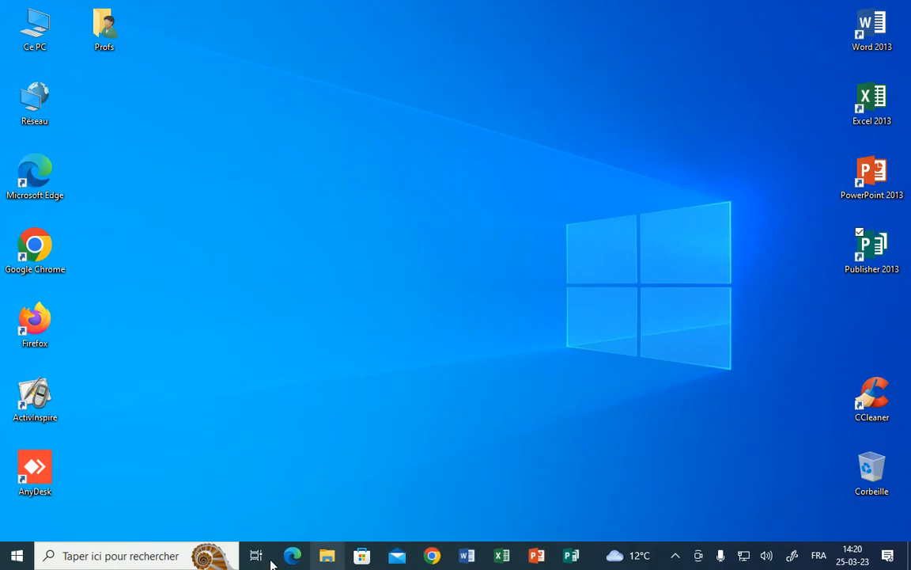
- Move the Courrier tile below Microsoft Edge and the Photos tile below Google Chrome in the Start menu
{"action": "left_click", "coordinate": [17, 555]}
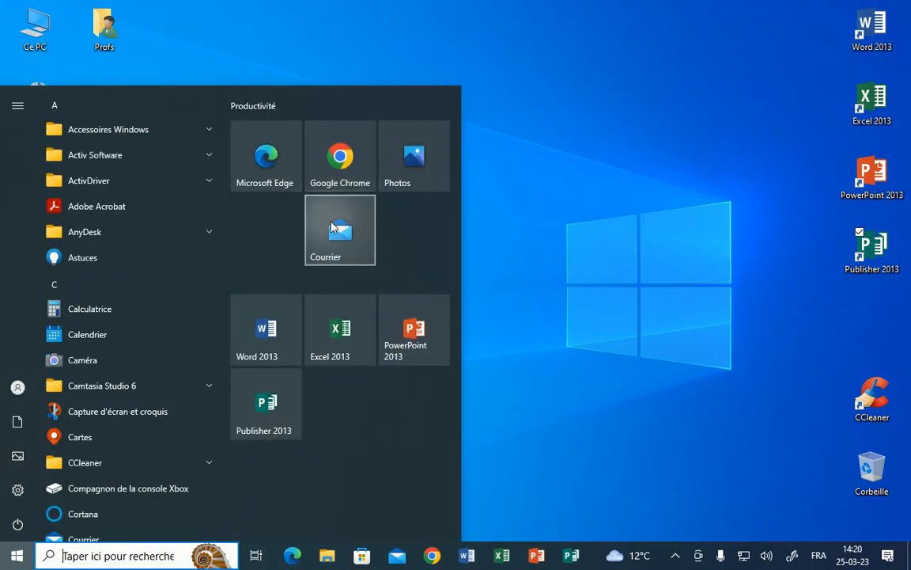
{"action": "left_click_drag", "start_coordinate": [307, 228], "coordinate": [265, 229]}
{"action": "left_click_drag", "start_coordinate": [413, 196], "coordinate": [348, 231]}
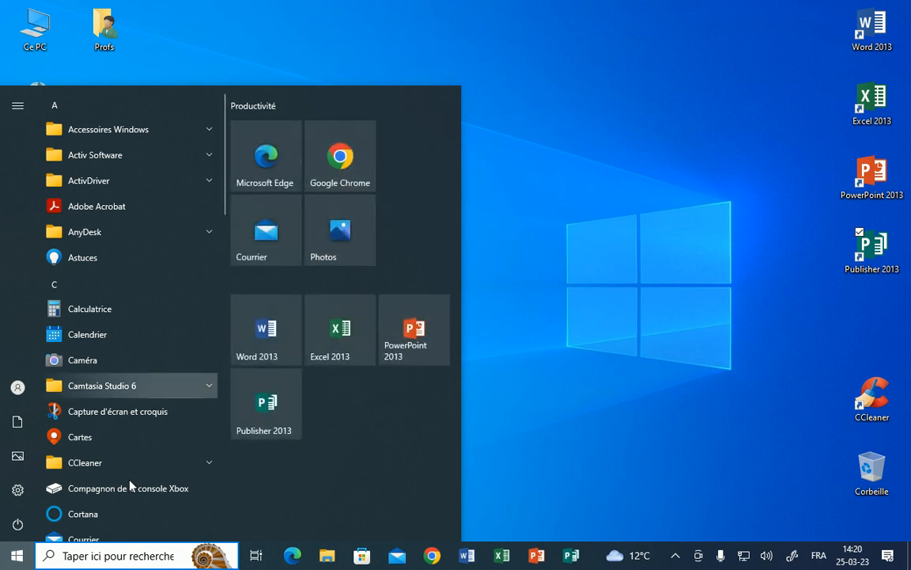
- Find Firefox with a search for "fir", pin it to Start and place its tile beside Google Chrome in the Productivité group
{"action": "scroll", "coordinate": [87, 514], "scroll_direction": "down", "scroll_amount": 1}
{"action": "scroll", "coordinate": [87, 522], "scroll_direction": "down", "scroll_amount": 4}
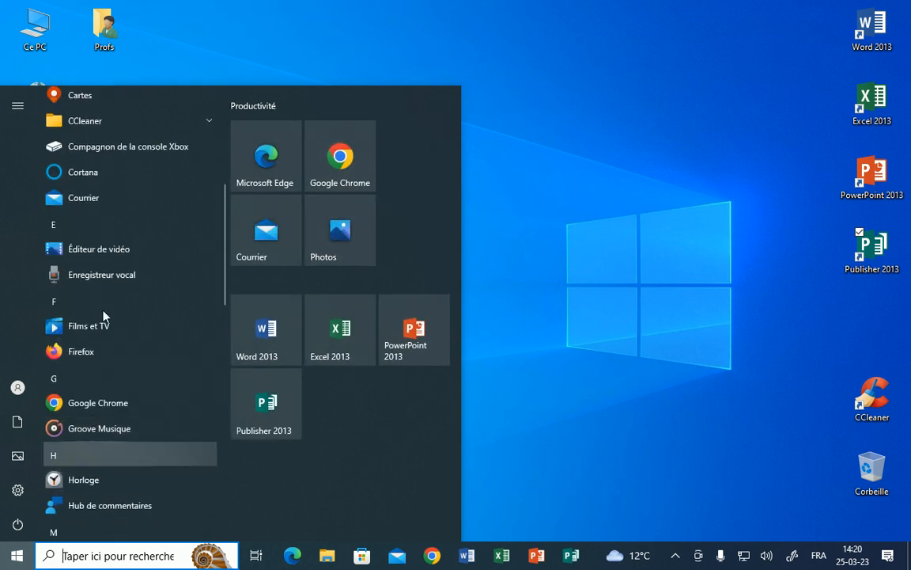
{"action": "left_click", "coordinate": [116, 556]}
{"action": "type", "text": "fir"}
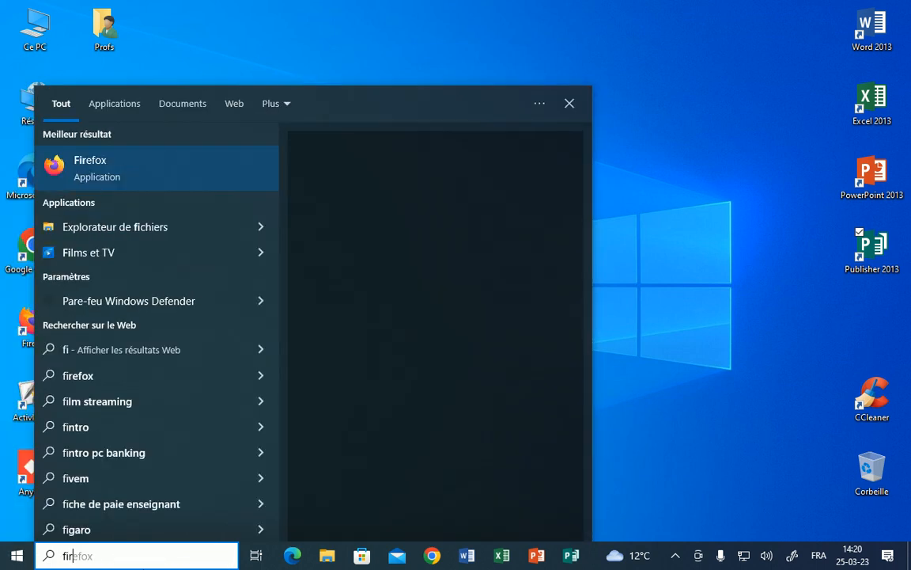
{"action": "right_click", "coordinate": [51, 169]}
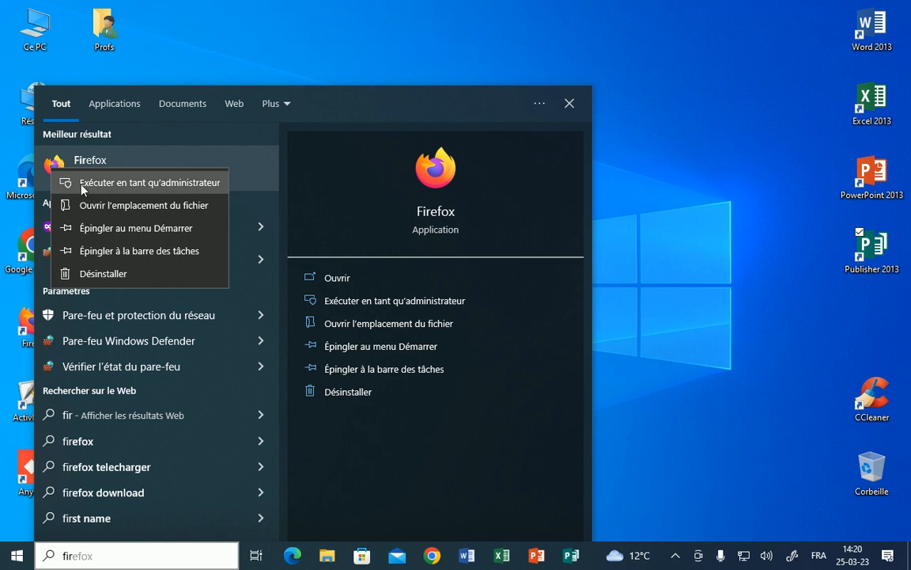
{"action": "left_click", "coordinate": [114, 228]}
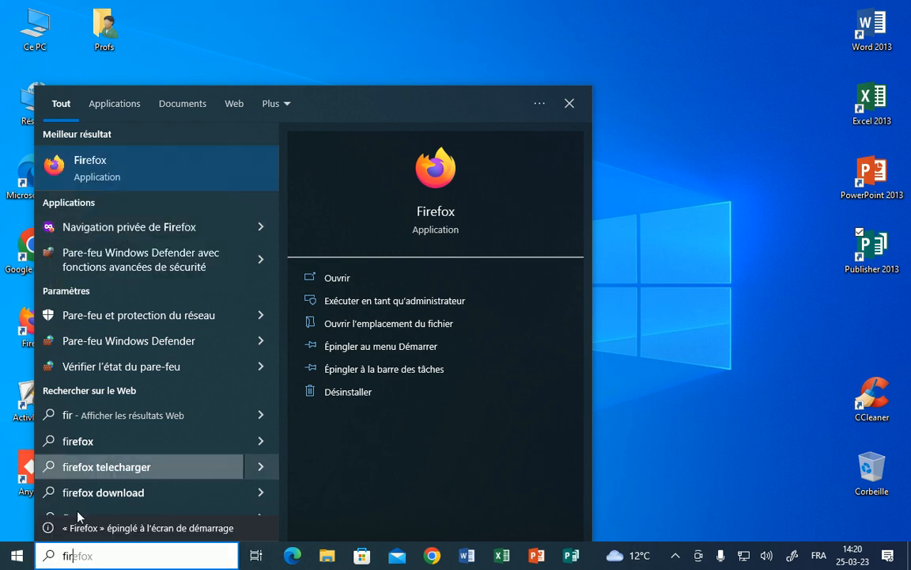
{"action": "left_click", "coordinate": [17, 556]}
{"action": "left_click_drag", "start_coordinate": [353, 382], "coordinate": [407, 165]}
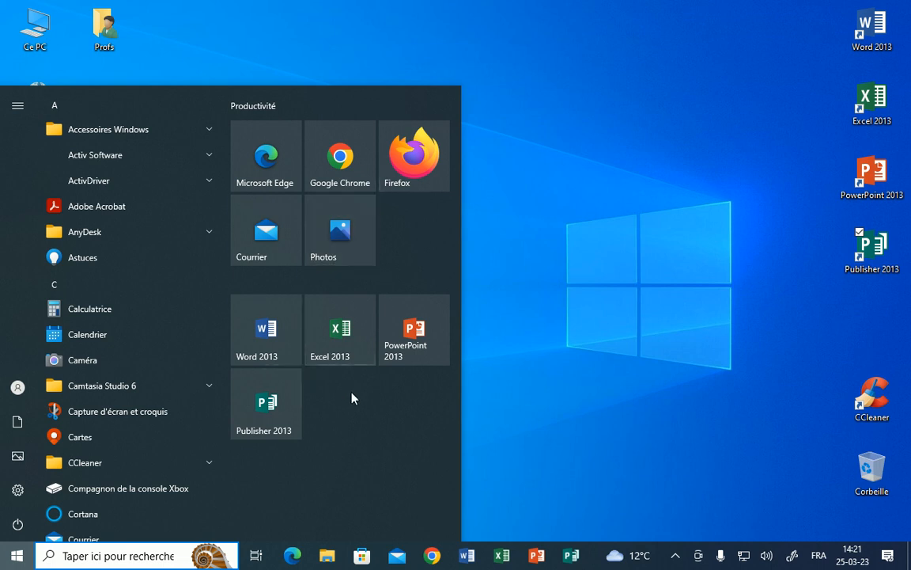
{"action": "left_click", "coordinate": [490, 427]}
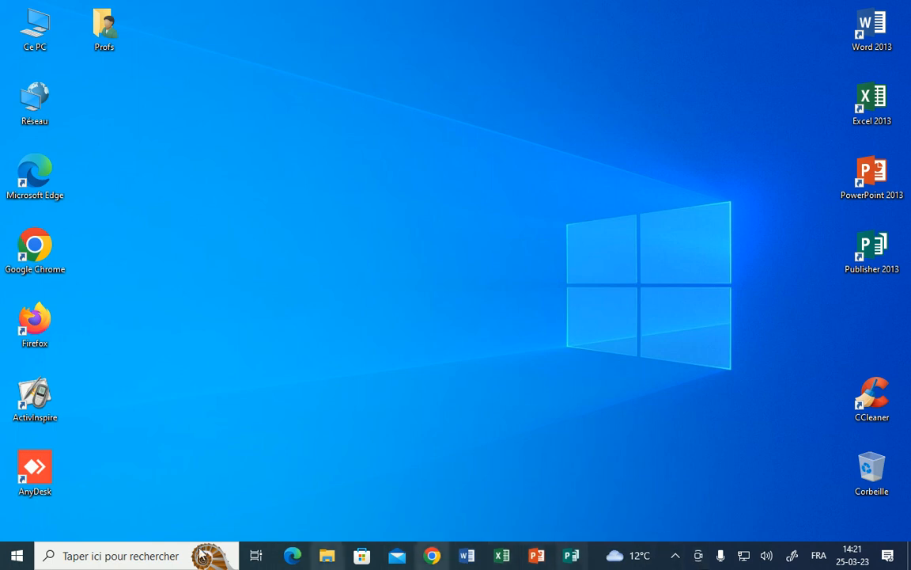
- Replace the taskbar's search box with the search icon only, and open search from that icon
{"action": "right_click", "coordinate": [92, 555]}
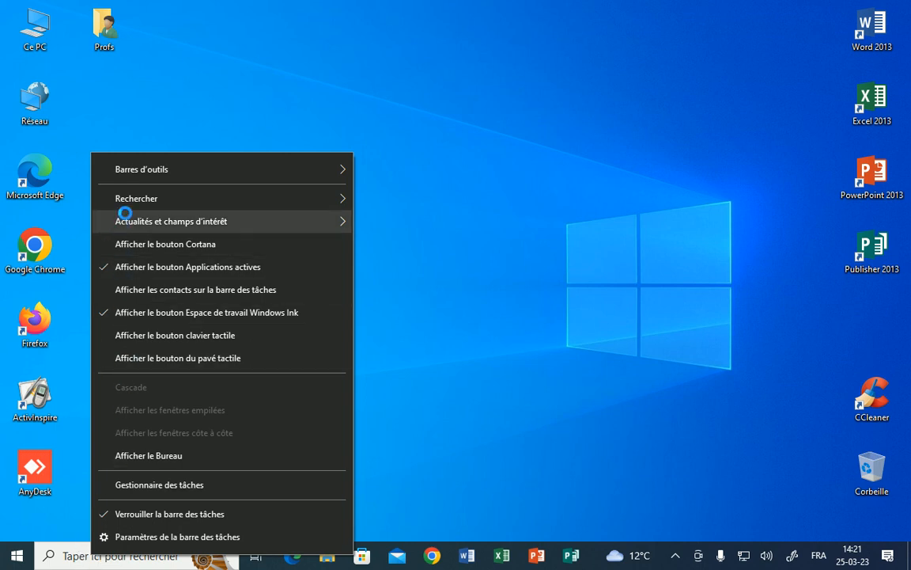
{"action": "mouse_move", "coordinate": [129, 198]}
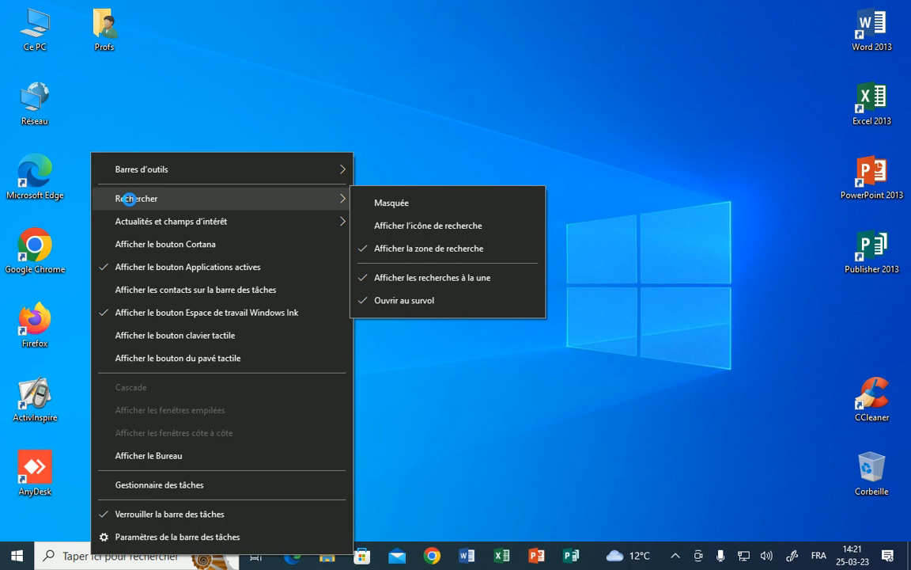
{"action": "left_click", "coordinate": [462, 228]}
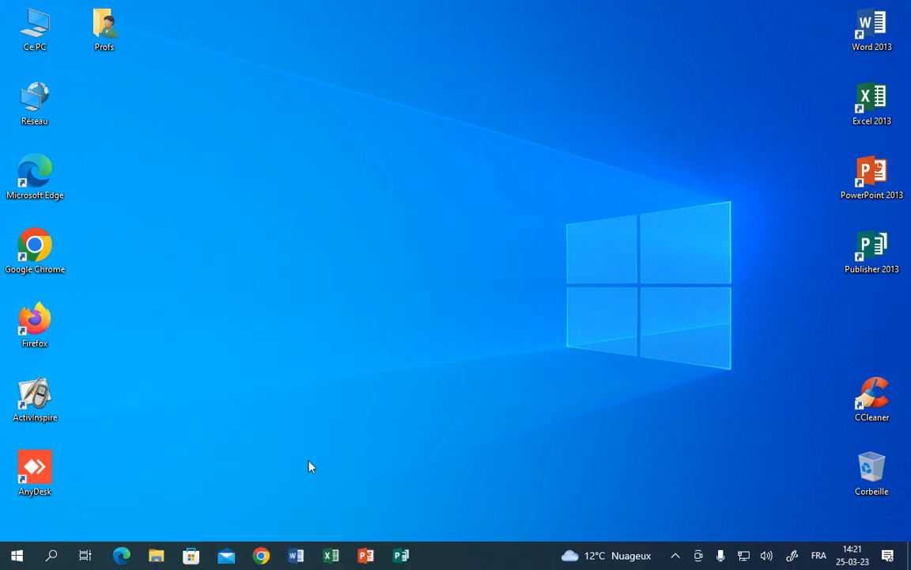
{"action": "left_click", "coordinate": [49, 556]}
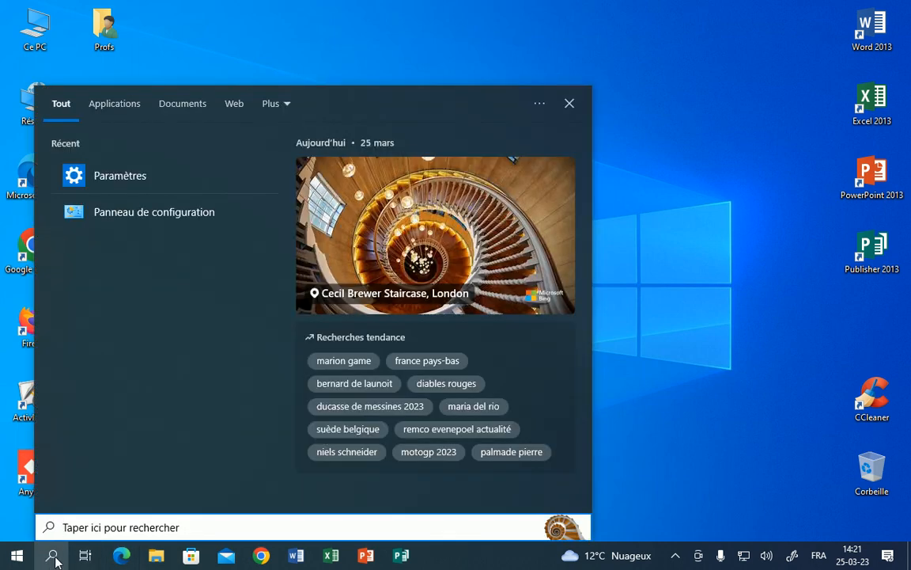
- Hide the search feature completely from the taskbar by setting Rechercher to Masquée
{"action": "right_click", "coordinate": [55, 558]}
{"action": "mouse_move", "coordinate": [157, 204]}
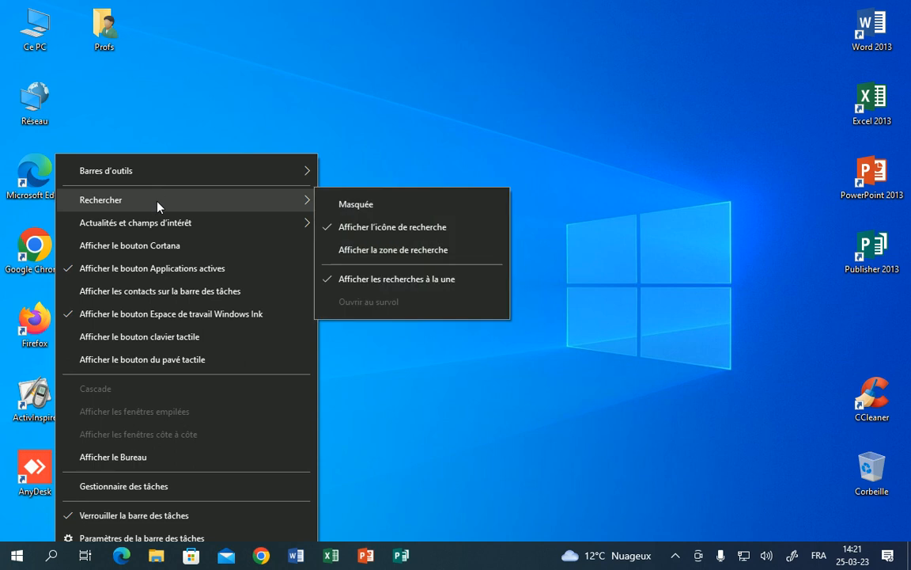
{"action": "left_click", "coordinate": [339, 204]}
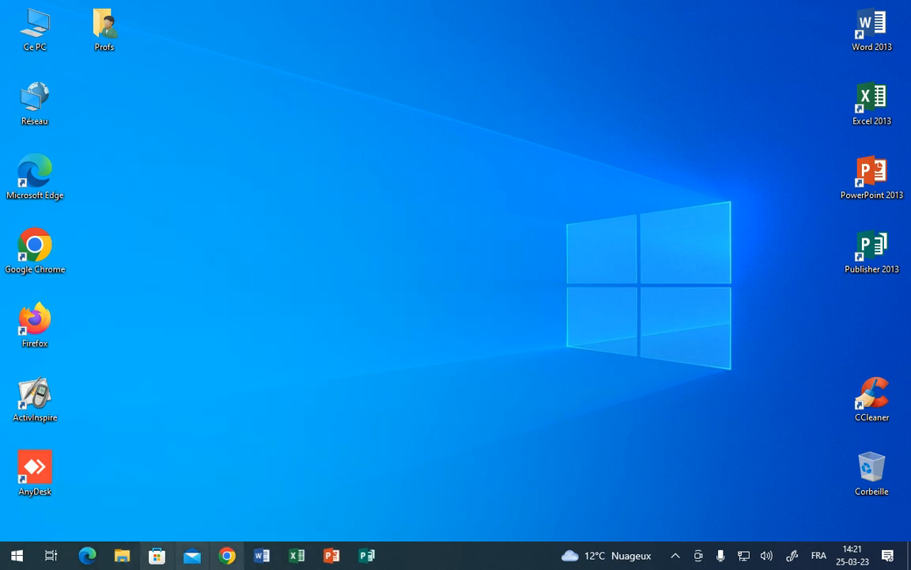
- Check the taskbar's Rechercher display options without changing them
{"action": "right_click", "coordinate": [433, 559]}
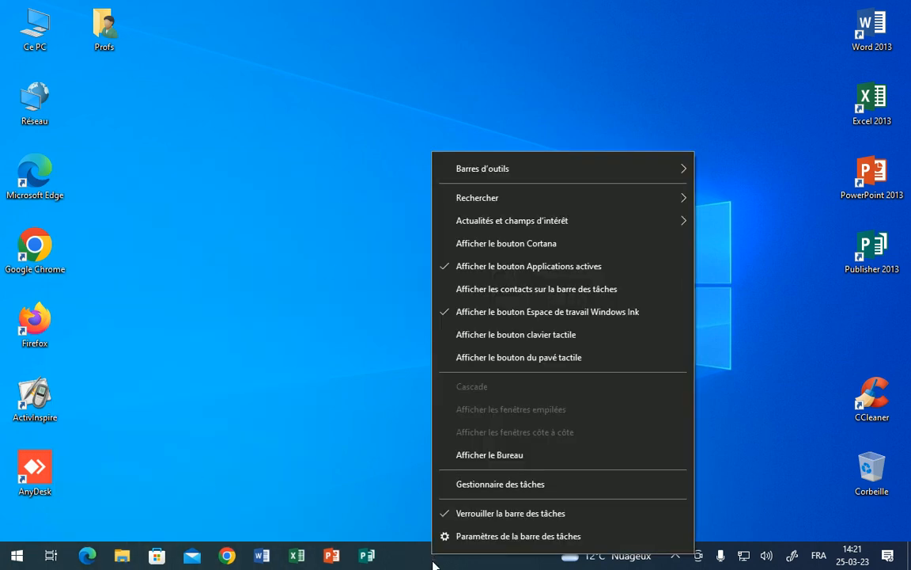
{"action": "mouse_move", "coordinate": [474, 197]}
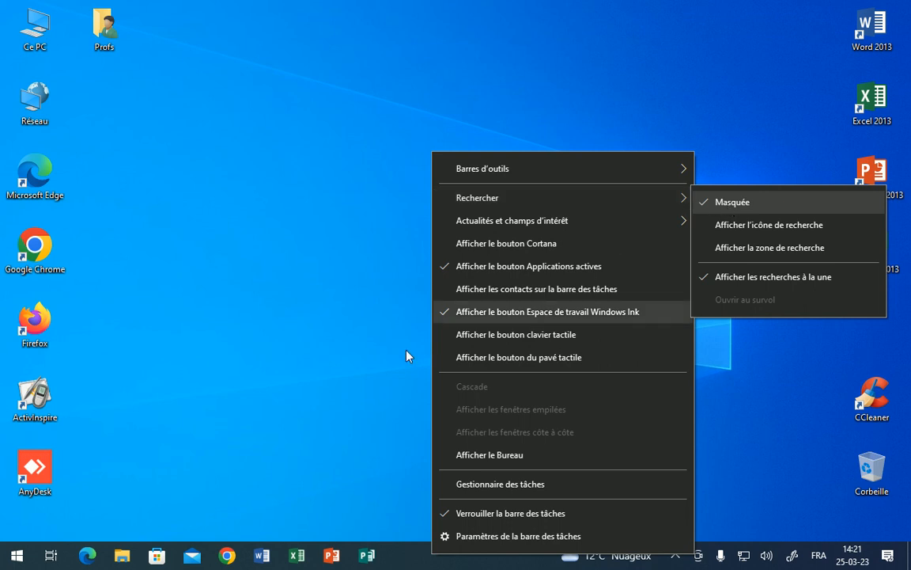
{"action": "left_click", "coordinate": [167, 466]}
- Search straight from the Start menu for "taper" and "fire", and close the search results
{"action": "left_click", "coordinate": [16, 558]}
{"action": "left_click", "coordinate": [16, 559]}
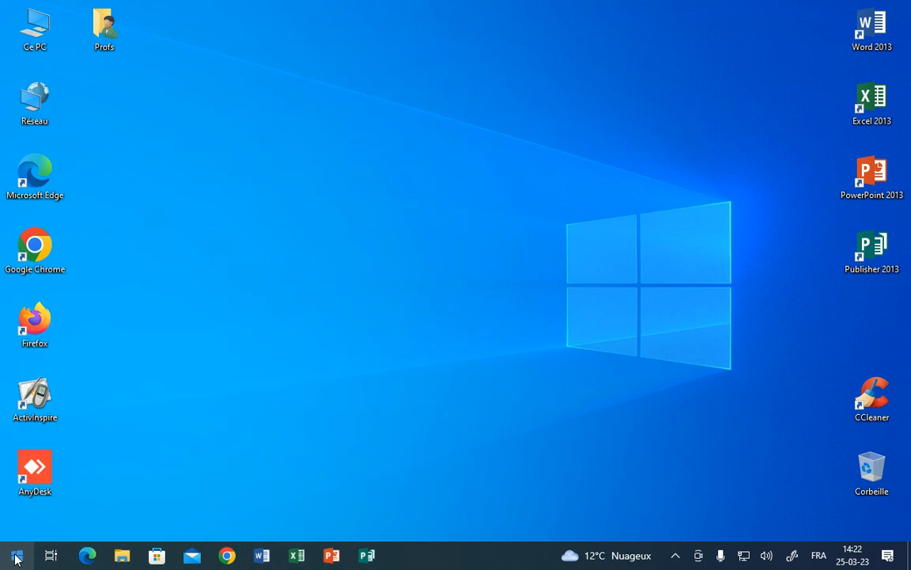
{"action": "left_click", "coordinate": [16, 558]}
{"action": "type", "text": "taper"}
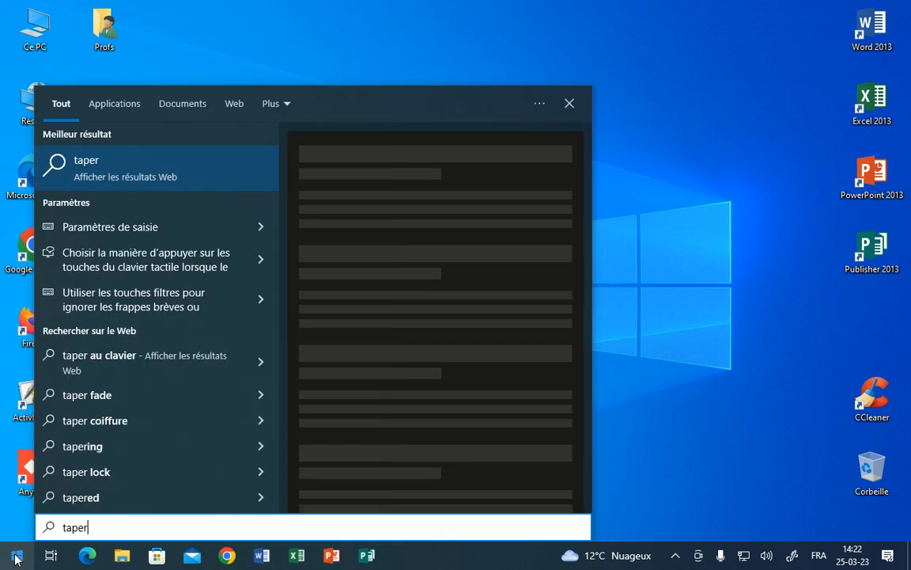
{"action": "key", "text": "BackSpace"}
{"action": "key", "text": "BackSpace"}
{"action": "key", "text": "BackSpace"}
{"action": "type", "text": "fire"}
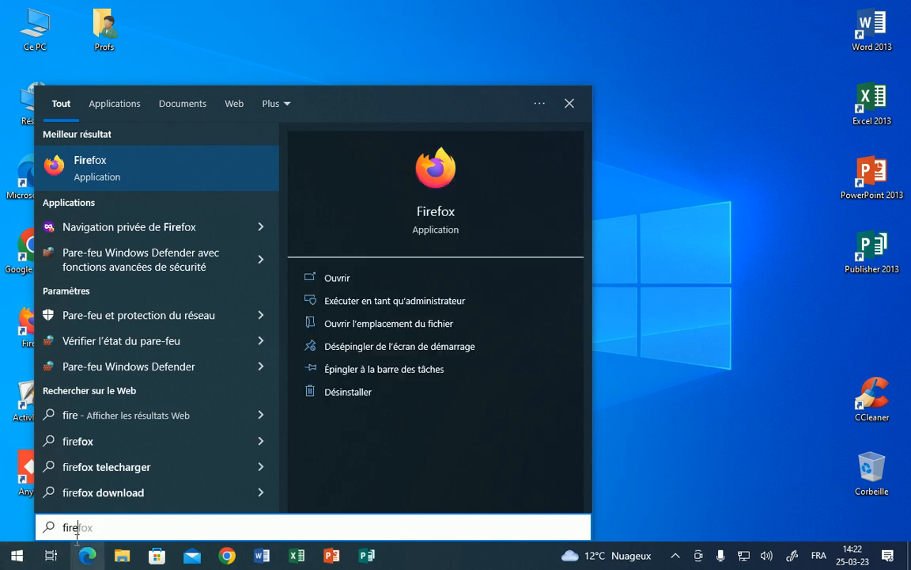
{"action": "left_click", "coordinate": [763, 450]}
- Show search on the taskbar again as an icon by setting Rechercher to Afficher l'icône de recherche
{"action": "right_click", "coordinate": [464, 563]}
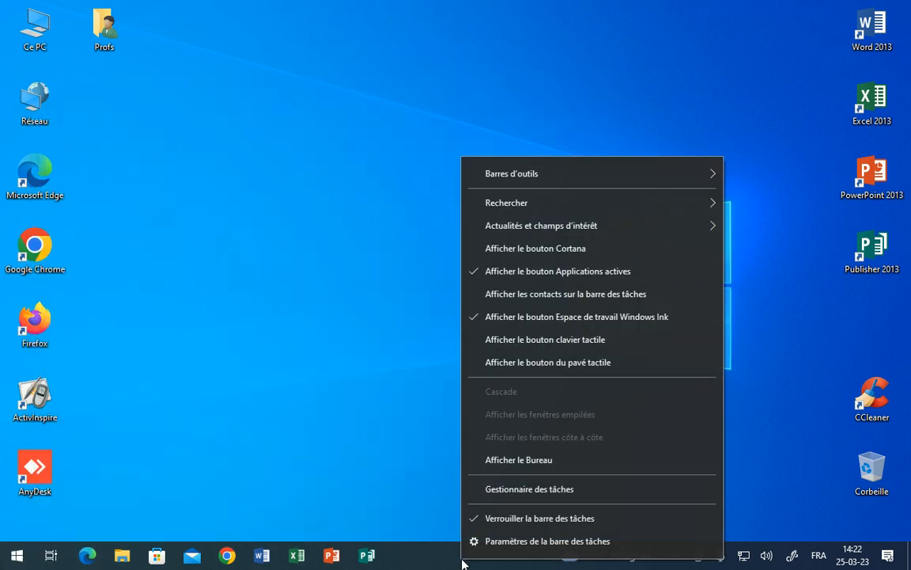
{"action": "mouse_move", "coordinate": [530, 209]}
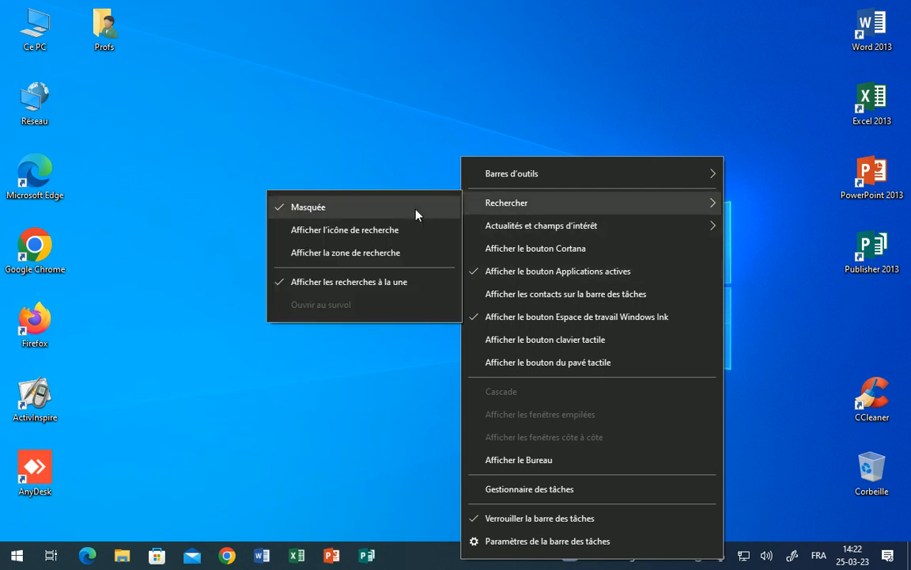
{"action": "left_click", "coordinate": [362, 230]}
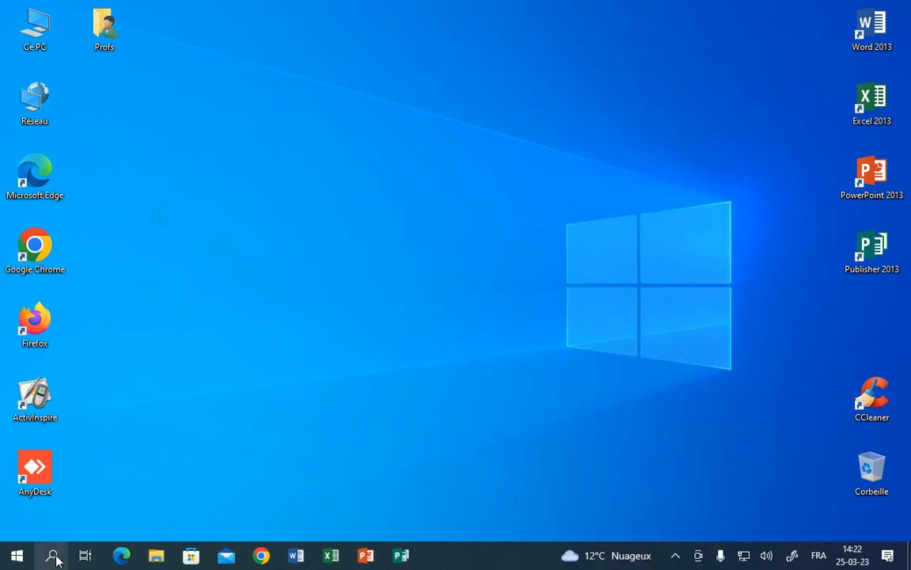
- Unpin Microsoft Store and Courrier from the taskbar
{"action": "right_click", "coordinate": [193, 556]}
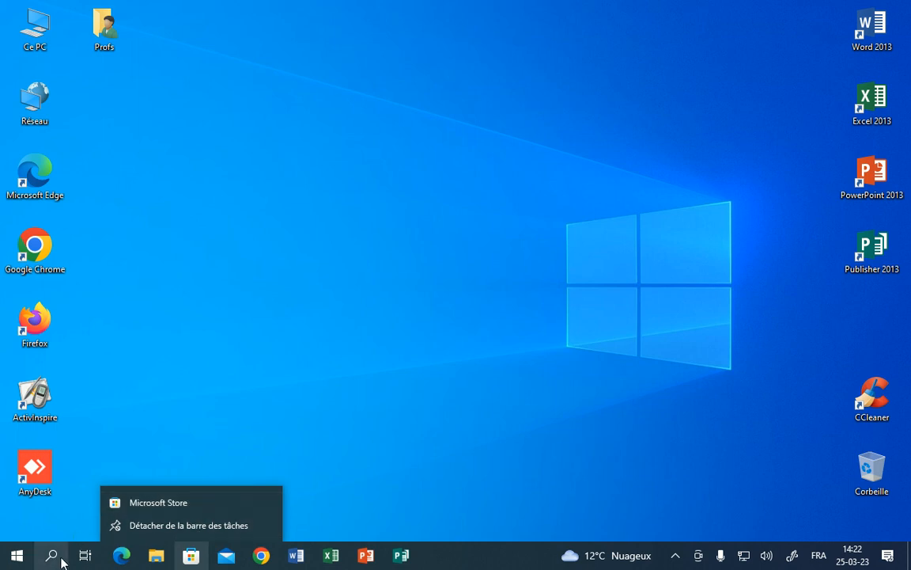
{"action": "left_click", "coordinate": [185, 526]}
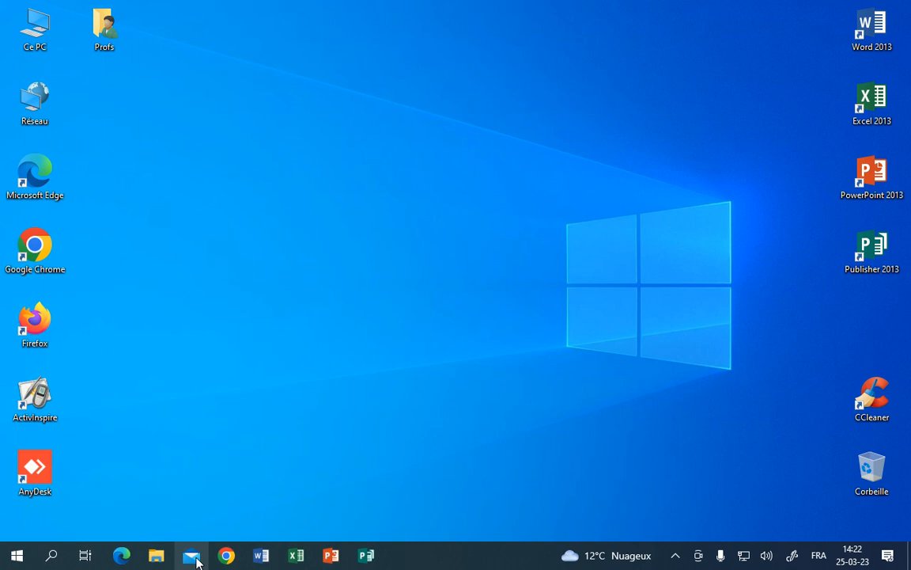
{"action": "right_click", "coordinate": [196, 560]}
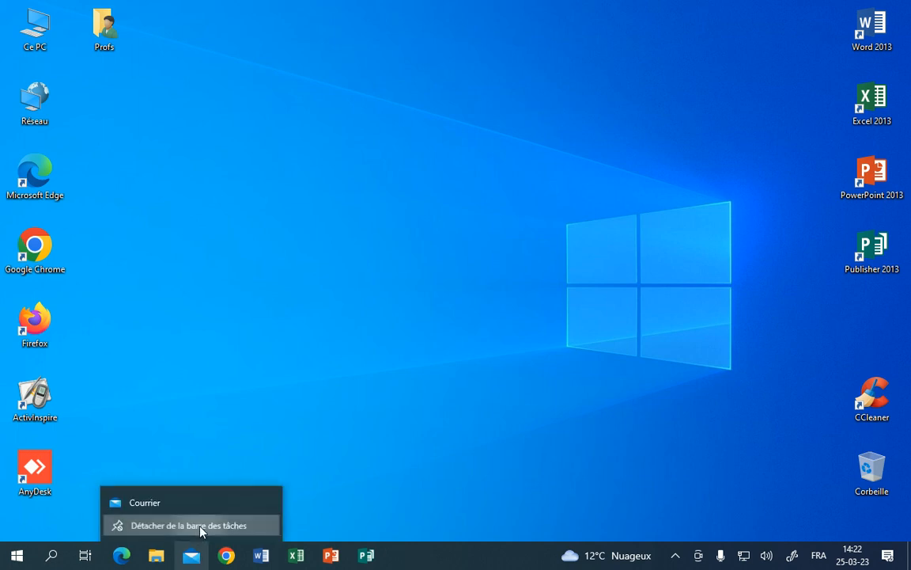
{"action": "left_click", "coordinate": [200, 529]}
- Move File Explorer ahead of Microsoft Edge on the taskbar and pin Firefox between Google Chrome and Word
{"action": "left_click_drag", "start_coordinate": [156, 560], "coordinate": [121, 559]}
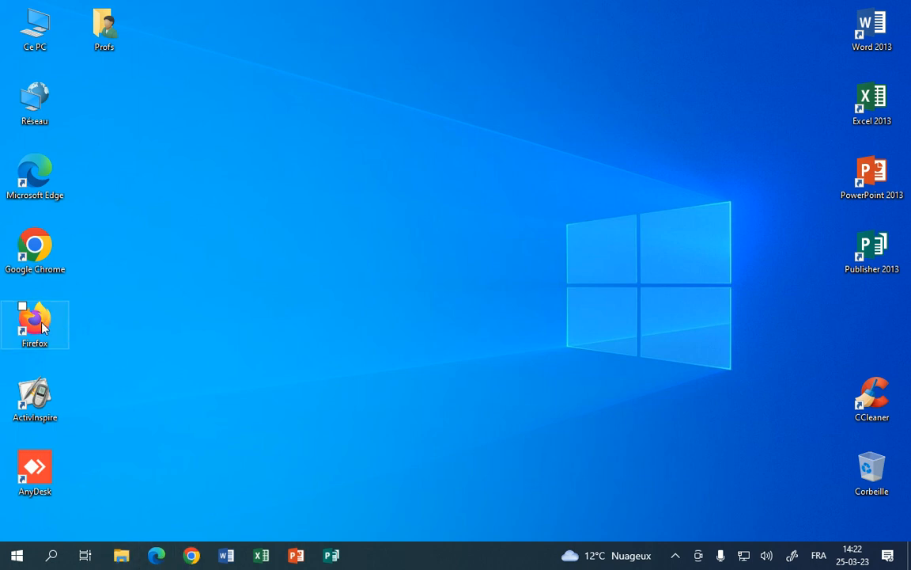
{"action": "left_click_drag", "start_coordinate": [37, 325], "coordinate": [221, 558]}
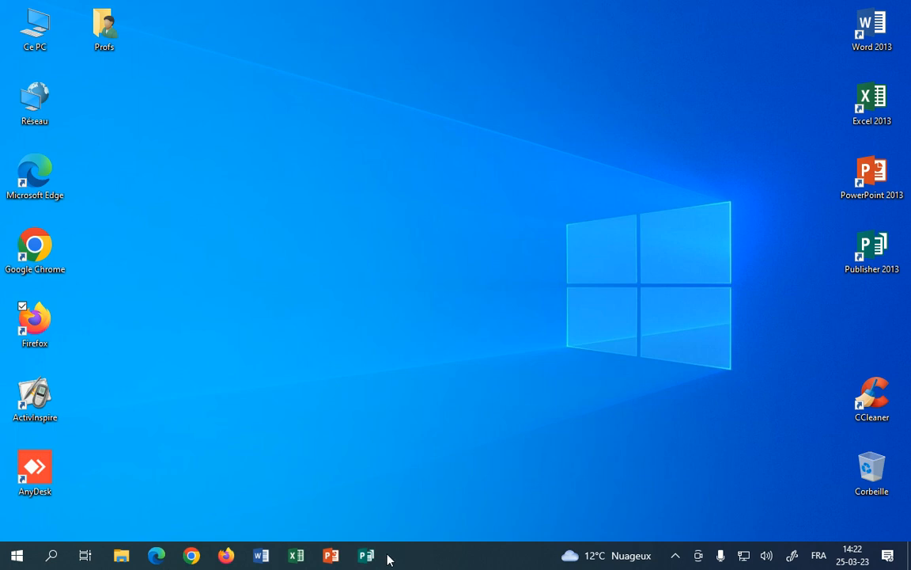
- Remove the weather widget from the taskbar by setting Actualités et champs d'intérêt to Désactiver
{"action": "left_click", "coordinate": [615, 558]}
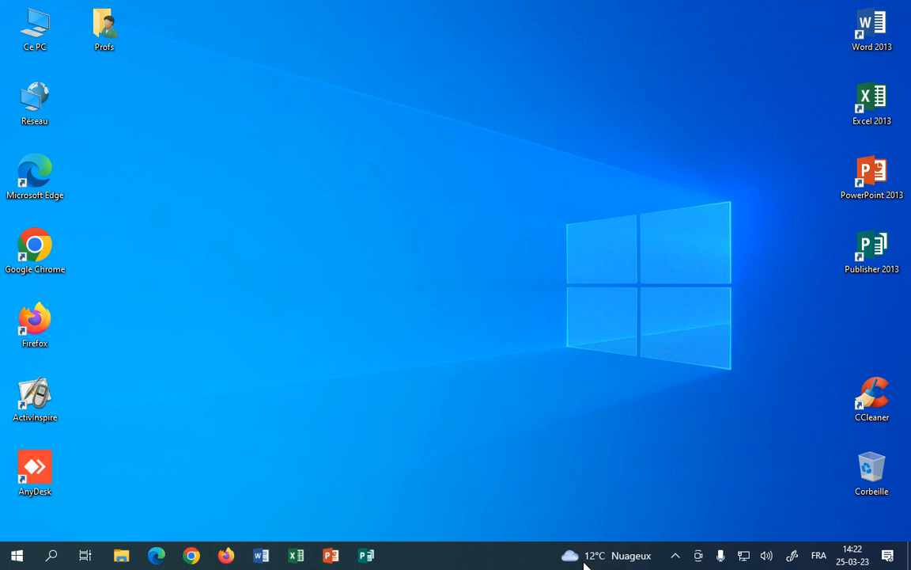
{"action": "right_click", "coordinate": [585, 558]}
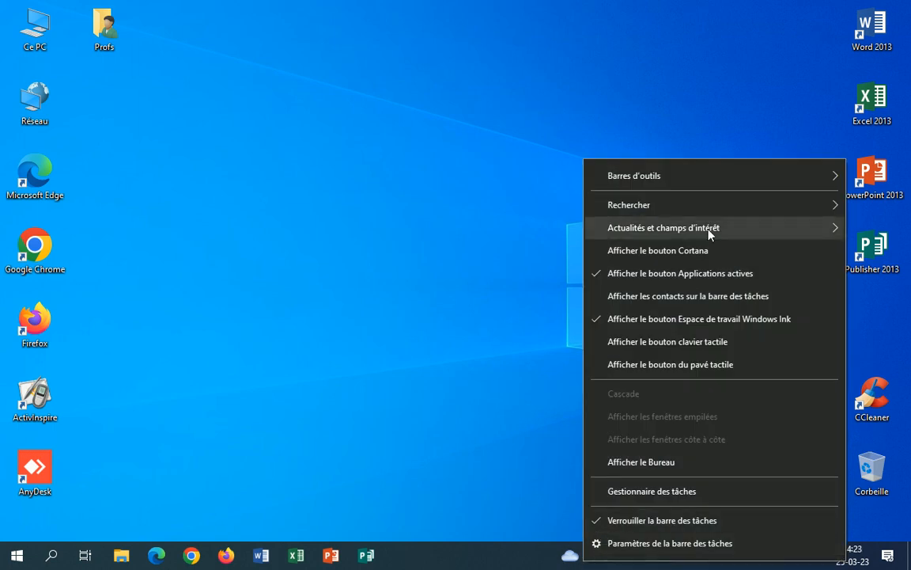
{"action": "mouse_move", "coordinate": [664, 231]}
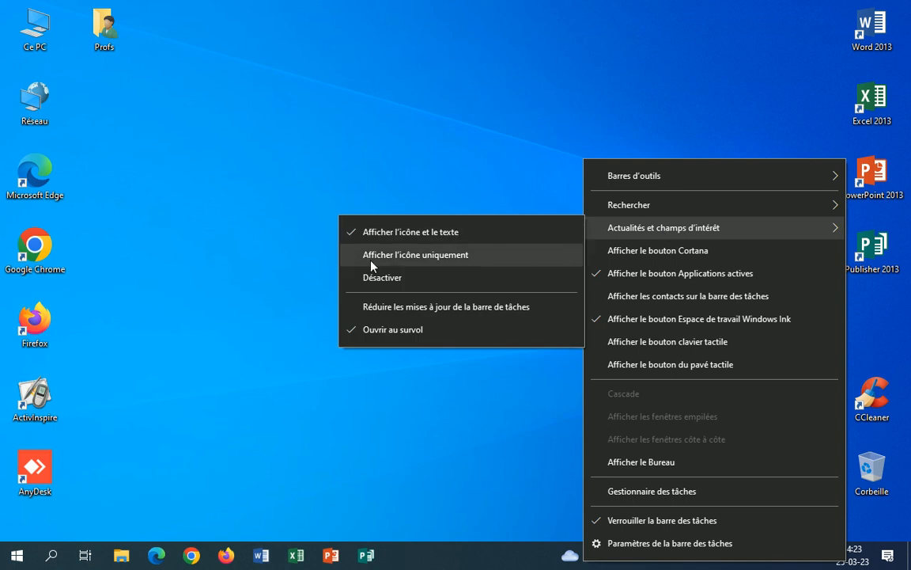
{"action": "left_click", "coordinate": [372, 283]}
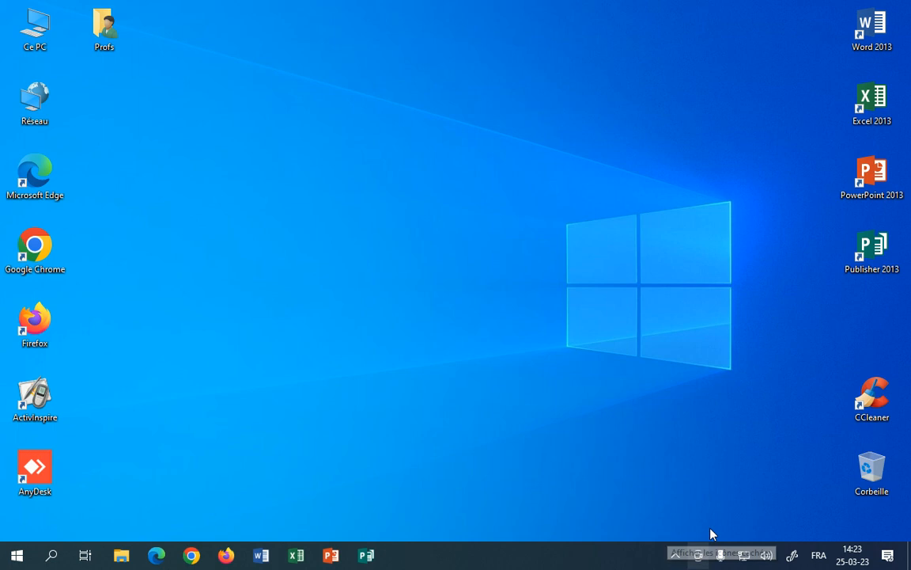
- Reveal the hidden notification icons and move the OneDrive and AnyDesk icons onto the taskbar
{"action": "left_click", "coordinate": [677, 557]}
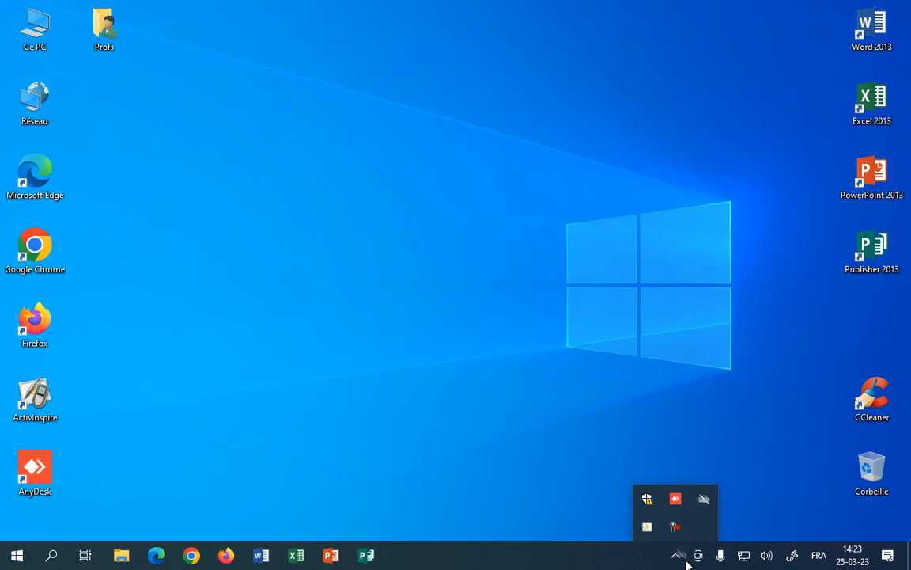
{"action": "left_click_drag", "start_coordinate": [687, 560], "coordinate": [688, 561]}
{"action": "left_click_drag", "start_coordinate": [669, 503], "coordinate": [688, 559]}
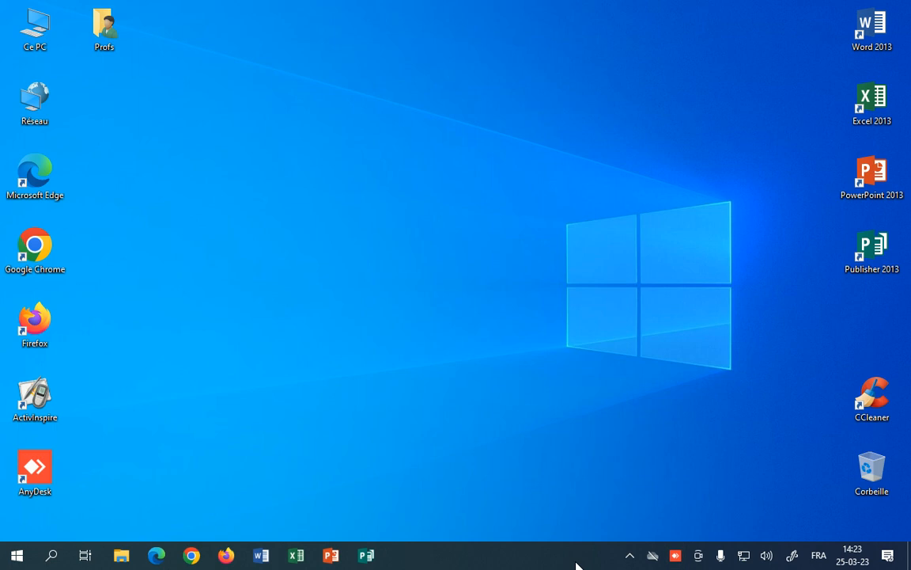
- Turn on Toujours afficher toutes les icônes dans la zone de notification in the taskbar settings, and close the settings
{"action": "right_click", "coordinate": [613, 561]}
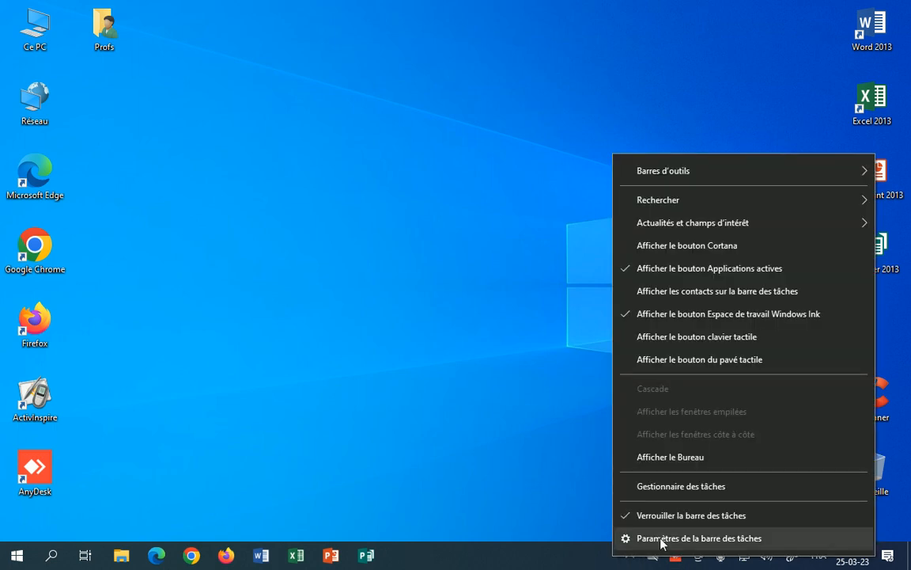
{"action": "left_click", "coordinate": [699, 538]}
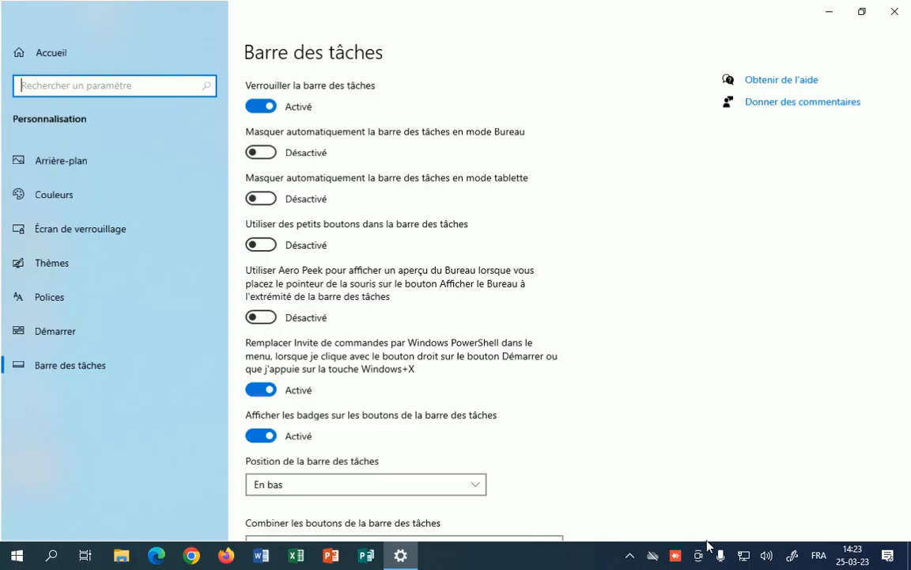
{"action": "scroll", "coordinate": [400, 233], "scroll_direction": "down", "scroll_amount": 3}
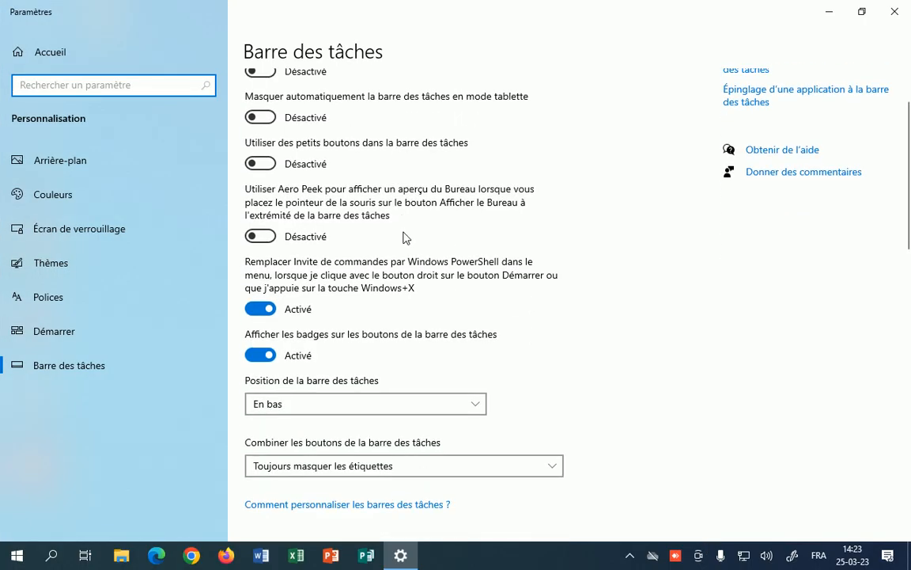
{"action": "scroll", "coordinate": [403, 245], "scroll_direction": "down", "scroll_amount": 2}
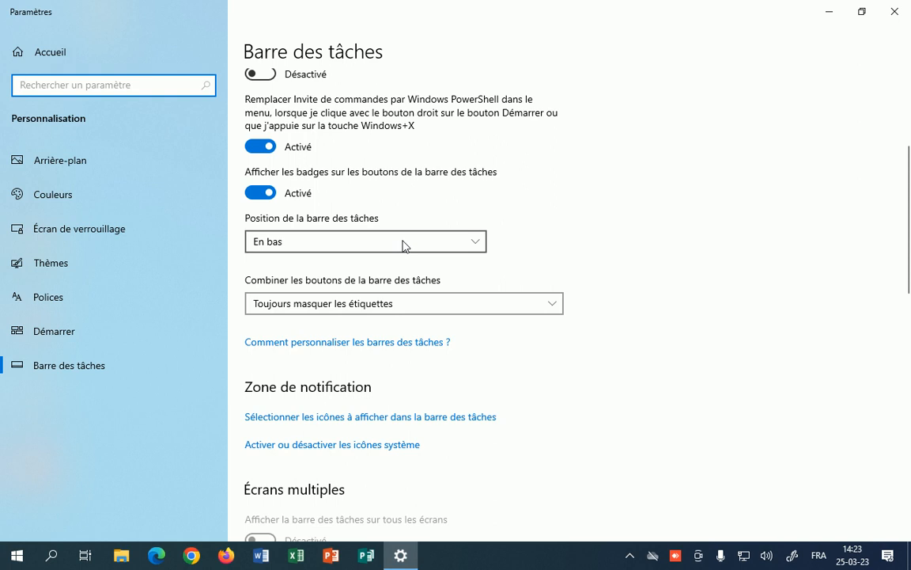
{"action": "scroll", "coordinate": [435, 360], "scroll_direction": "down", "scroll_amount": 2}
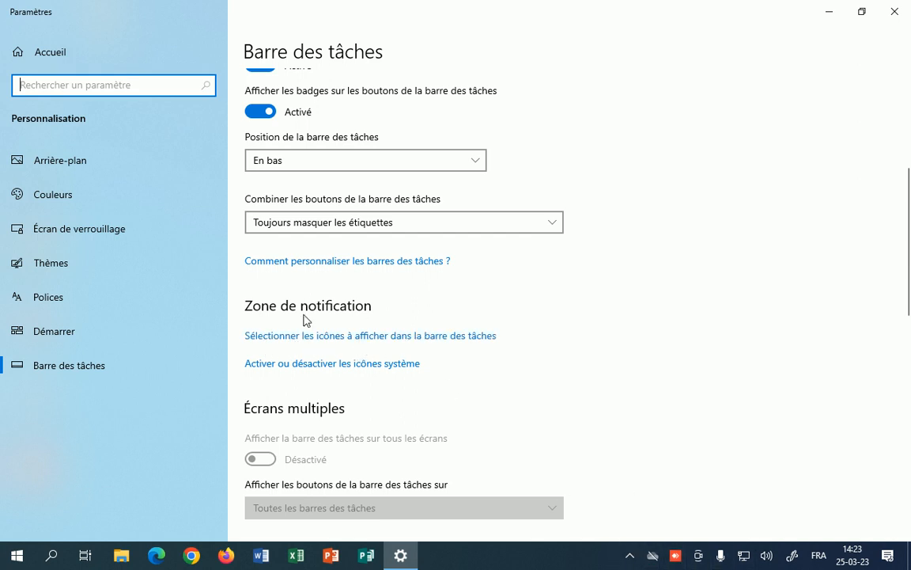
{"action": "left_click", "coordinate": [320, 337]}
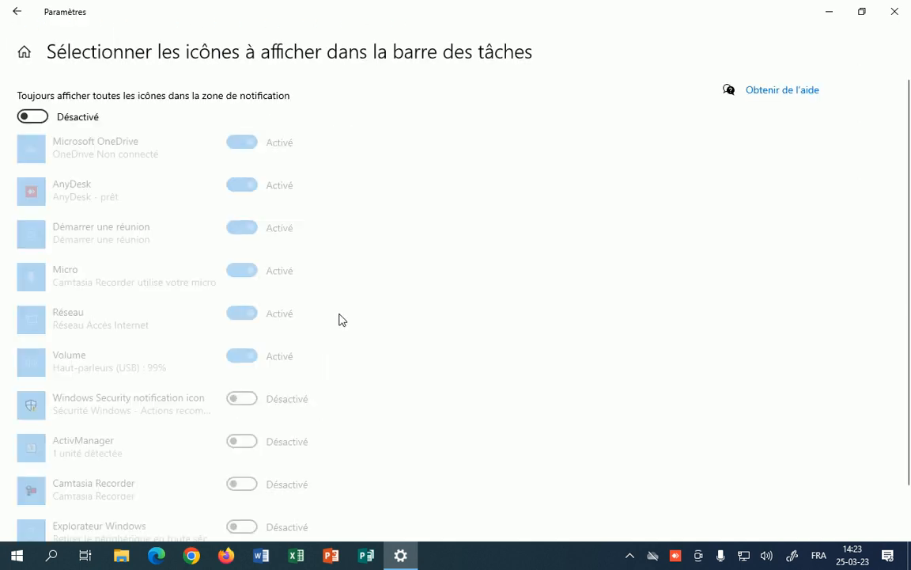
{"action": "scroll", "coordinate": [280, 398], "scroll_direction": "down", "scroll_amount": 2}
{"action": "scroll", "coordinate": [273, 399], "scroll_direction": "up", "scroll_amount": 2}
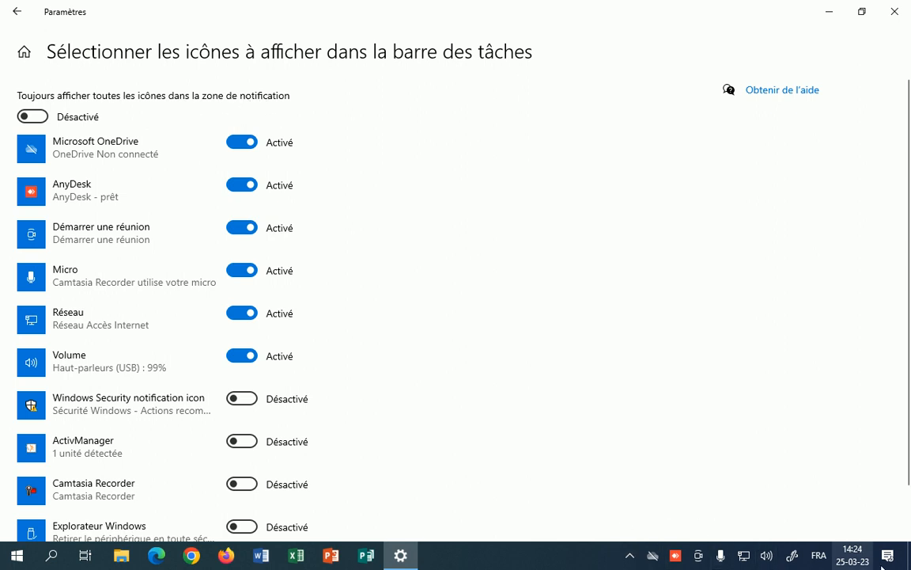
{"action": "left_click", "coordinate": [38, 116]}
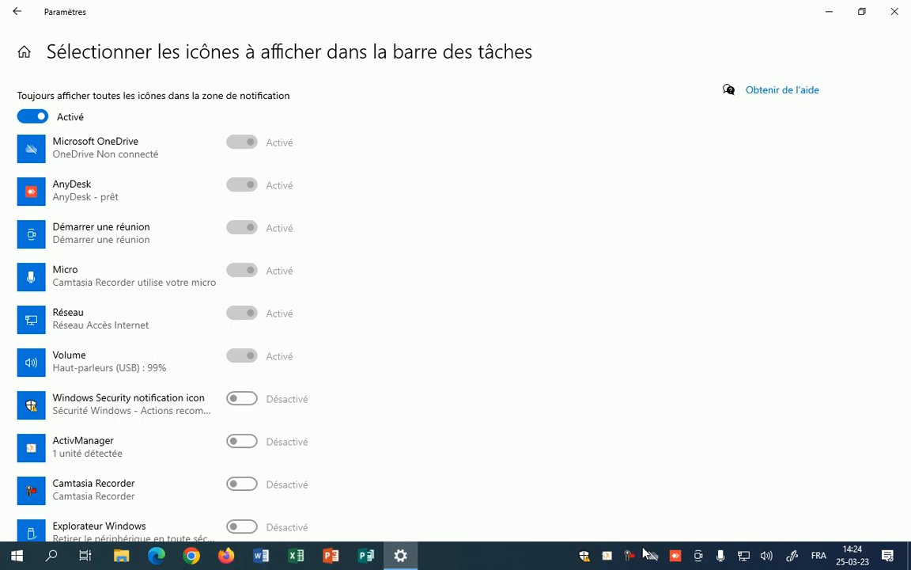
{"action": "left_click", "coordinate": [892, 12]}
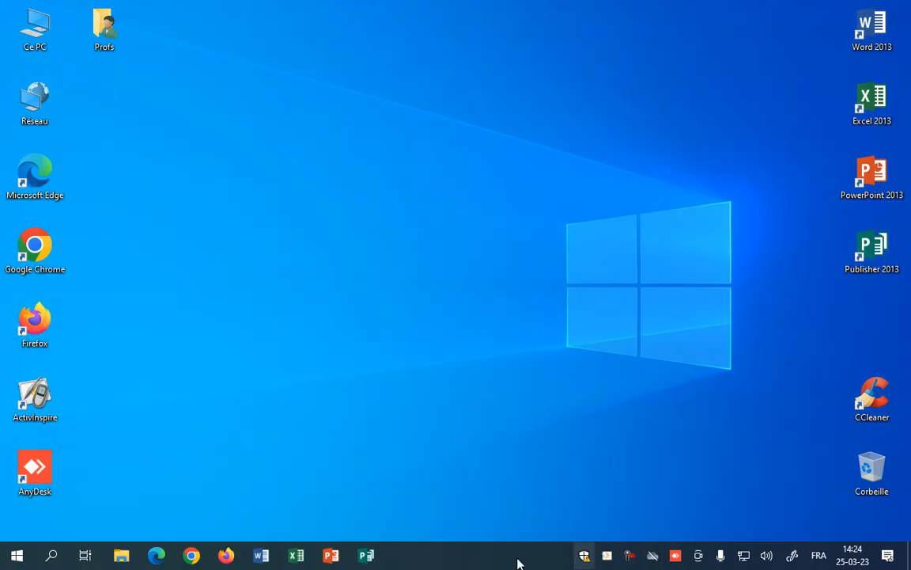
- Disable Microsoft OneDrive at startup in the Task Manager, and select AnyDesk in the startup list
{"action": "right_click", "coordinate": [453, 562]}
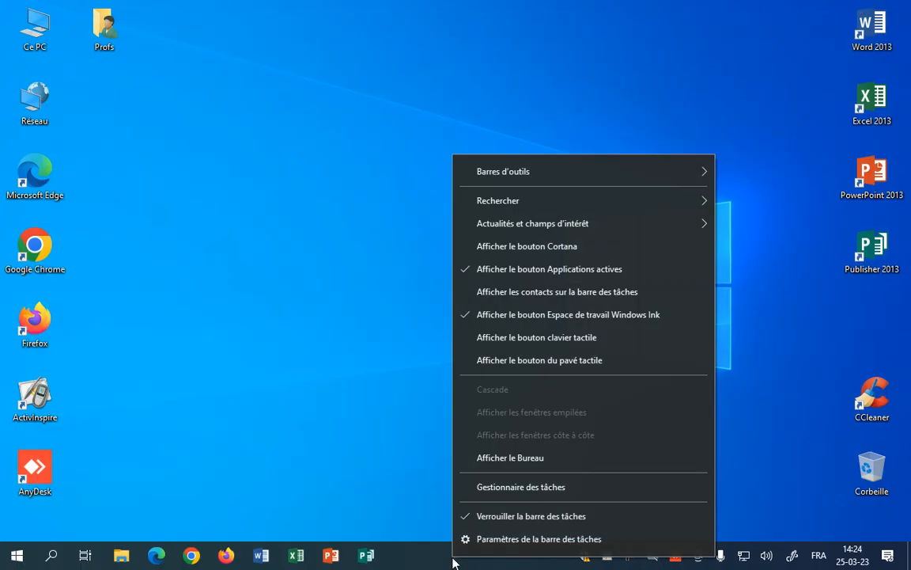
{"action": "left_click", "coordinate": [521, 487]}
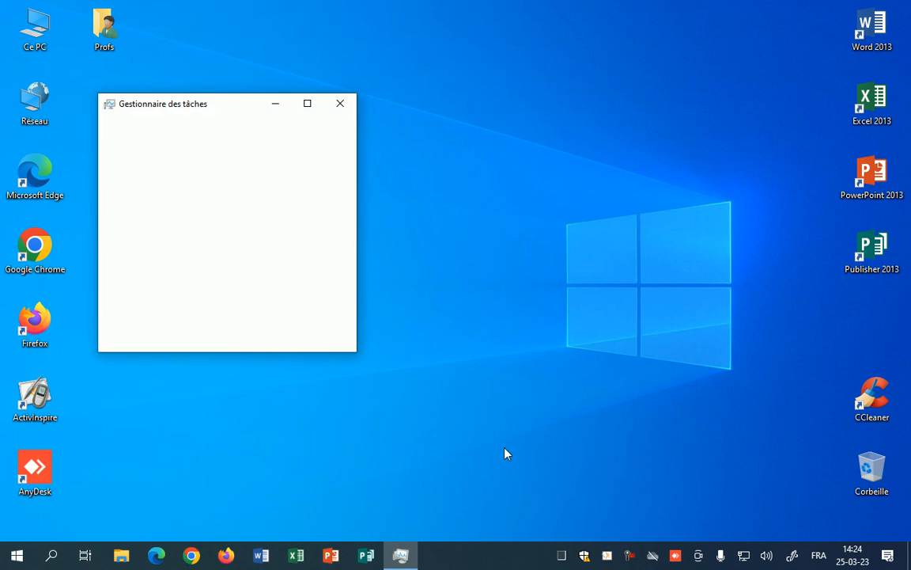
{"action": "left_click", "coordinate": [140, 337]}
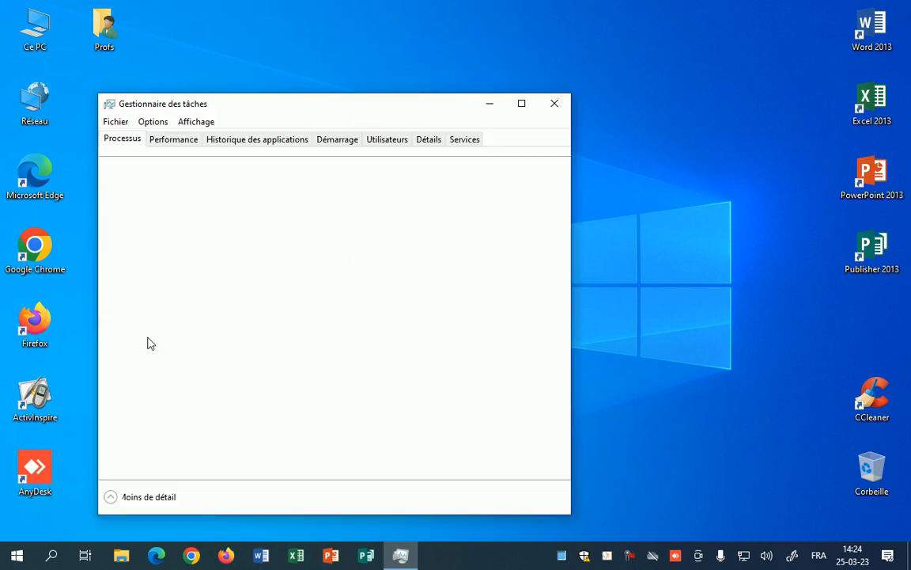
{"action": "left_click", "coordinate": [330, 139]}
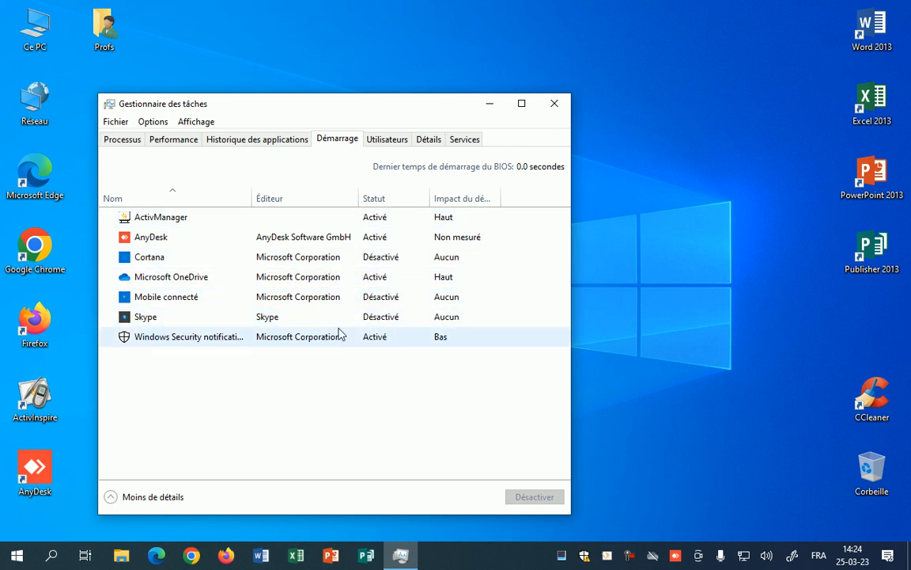
{"action": "left_click", "coordinate": [304, 279]}
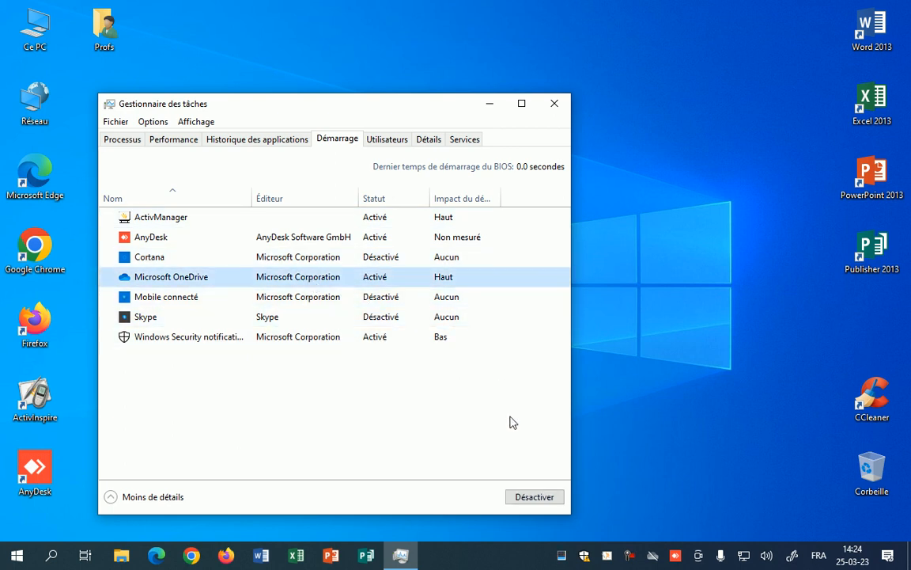
{"action": "left_click", "coordinate": [542, 502]}
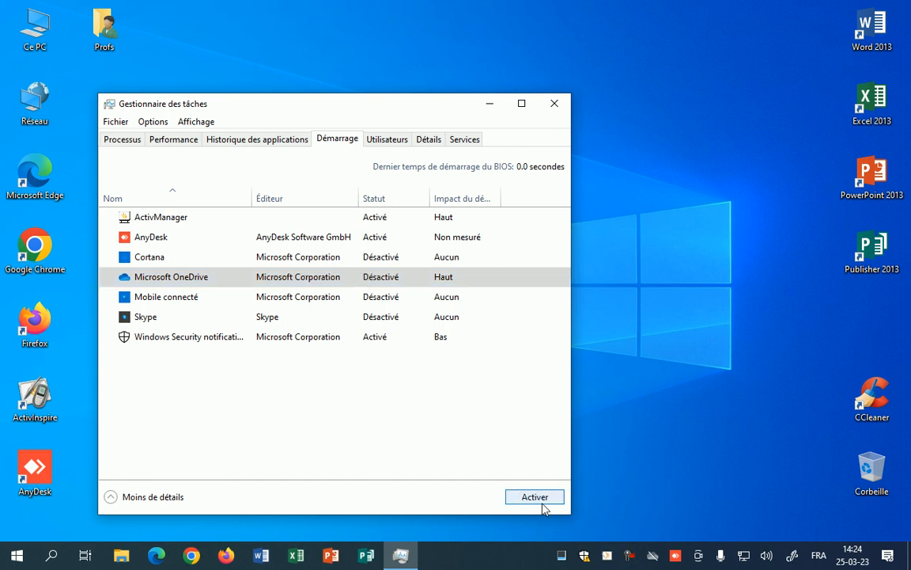
{"action": "left_click", "coordinate": [377, 240]}
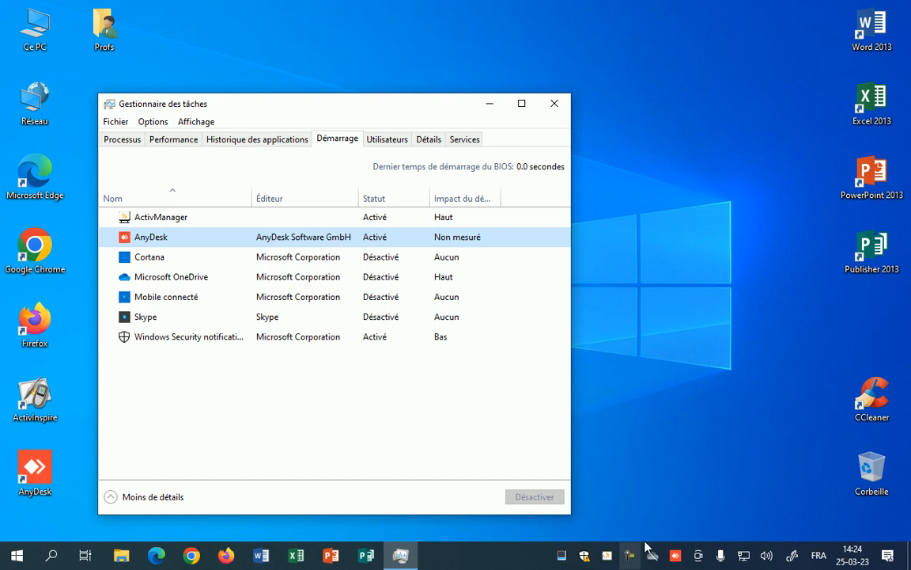
- Close the Task Manager, and quit the OneDrive program running in the notification area, confirming that it should close
{"action": "left_click", "coordinate": [377, 217]}
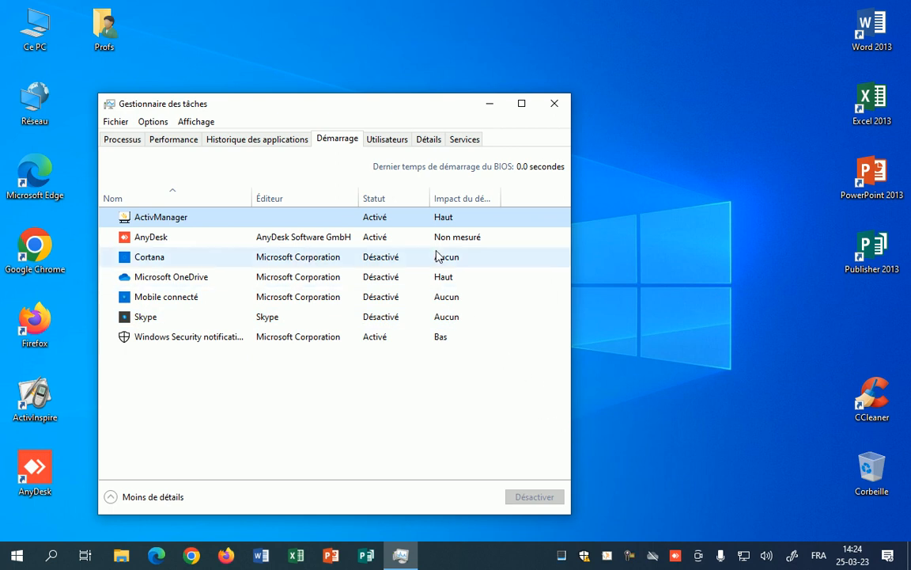
{"action": "left_click", "coordinate": [554, 106]}
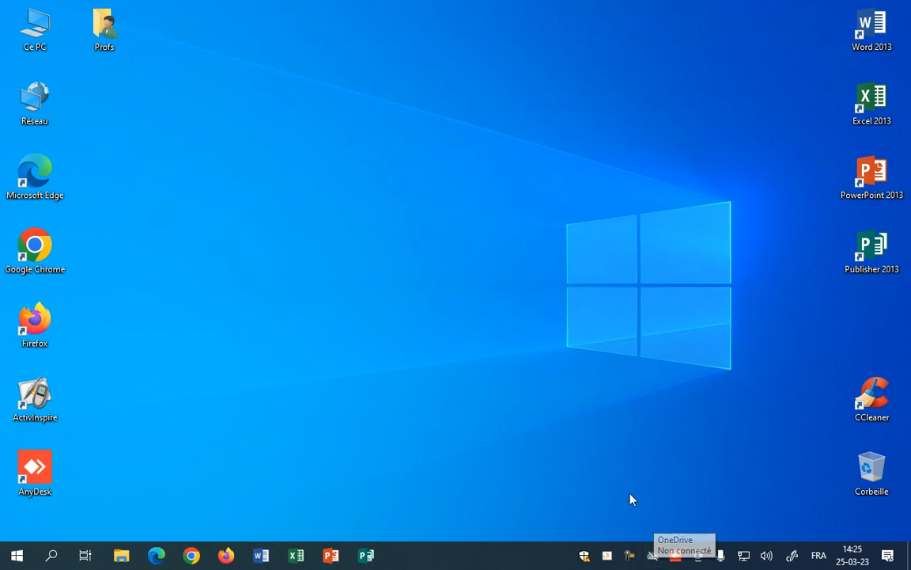
{"action": "left_click", "coordinate": [652, 559]}
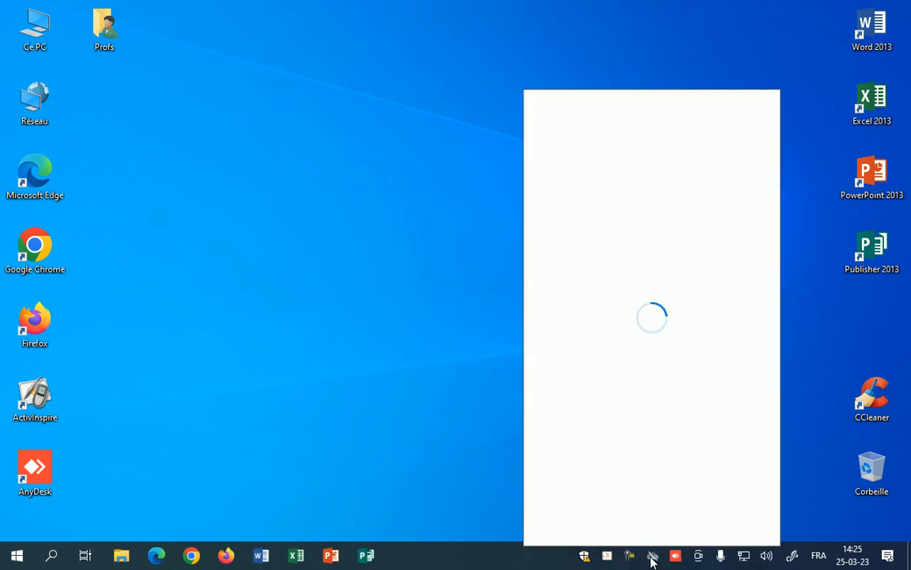
{"action": "left_click", "coordinate": [757, 109]}
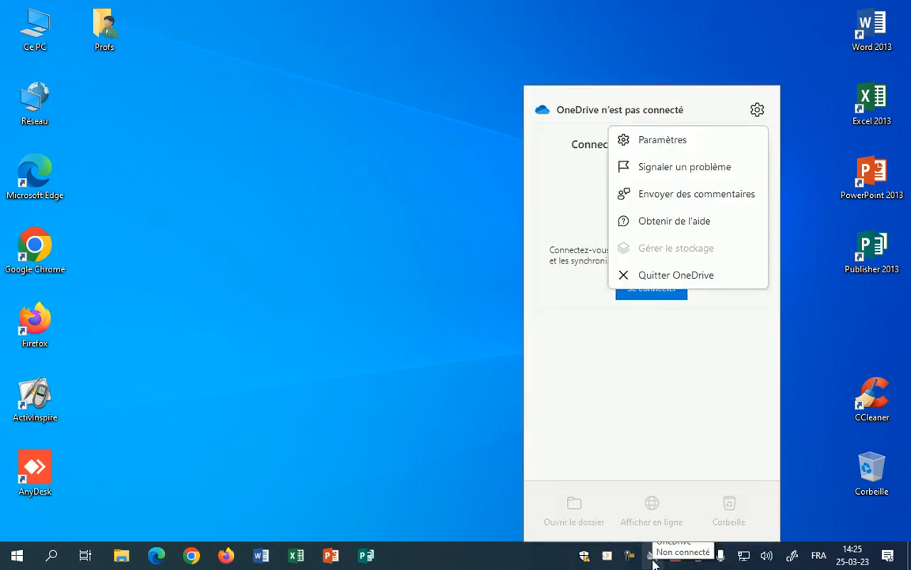
{"action": "left_click", "coordinate": [703, 281]}
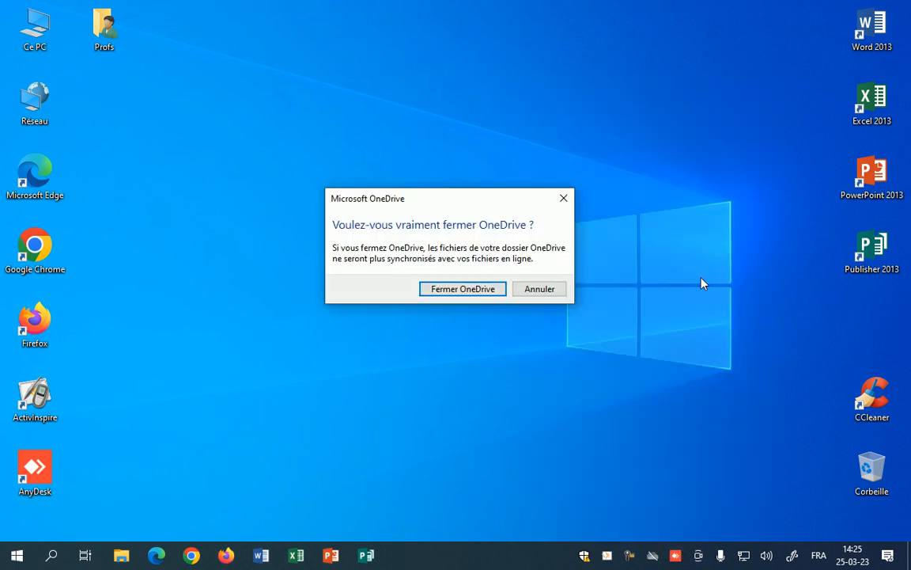
{"action": "left_click", "coordinate": [439, 290]}
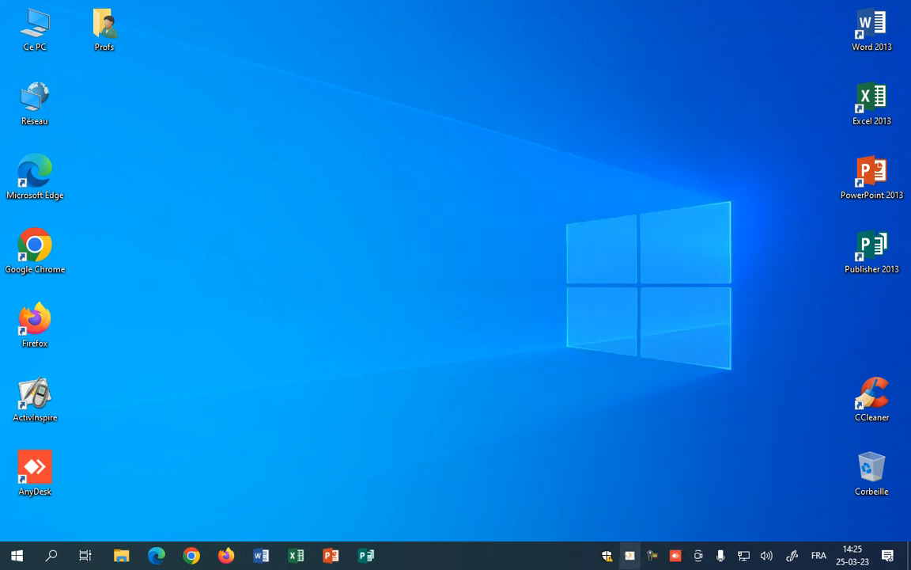